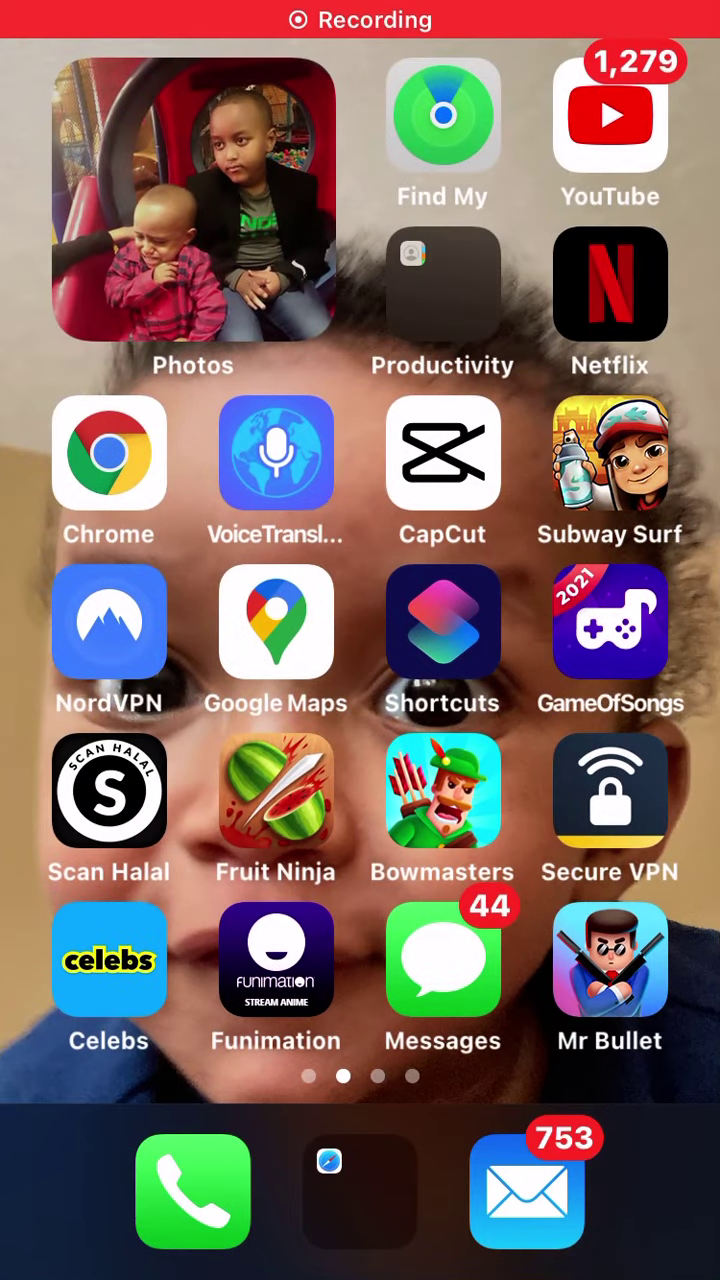
Step: Briefly launch Voicemod Clips, close it, and go back to home page 1
click(443, 790)
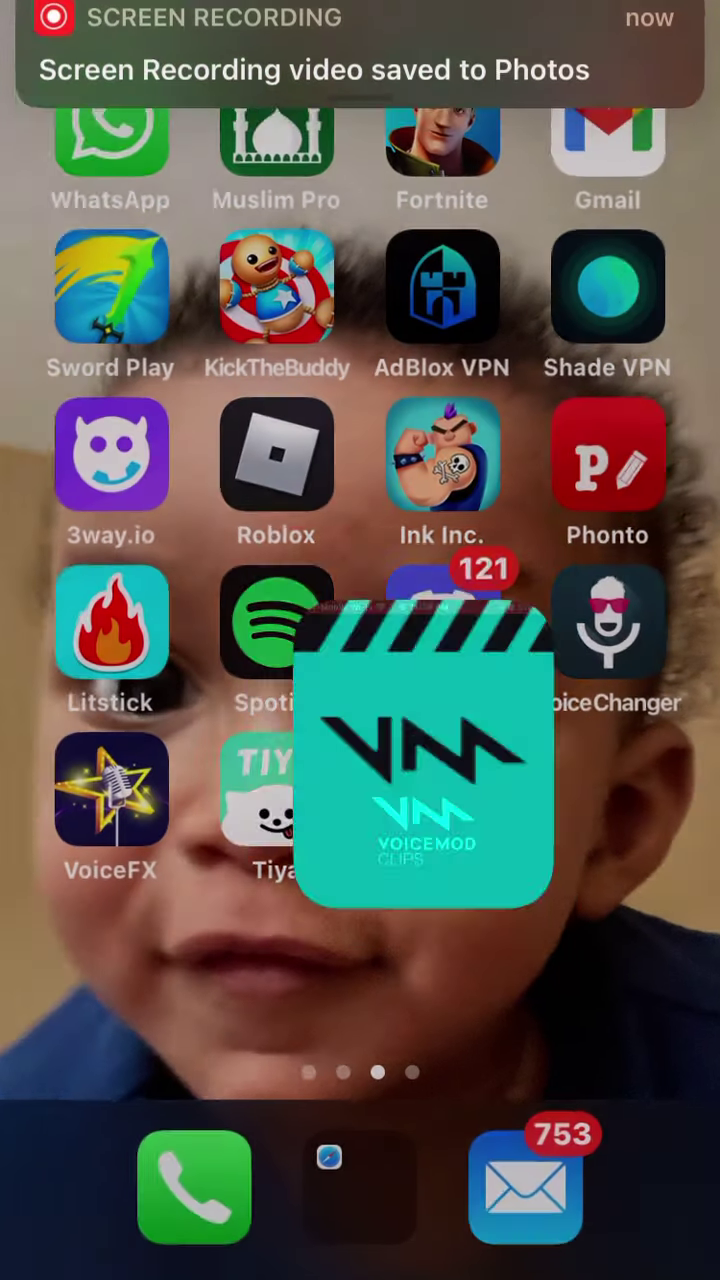
key(super)
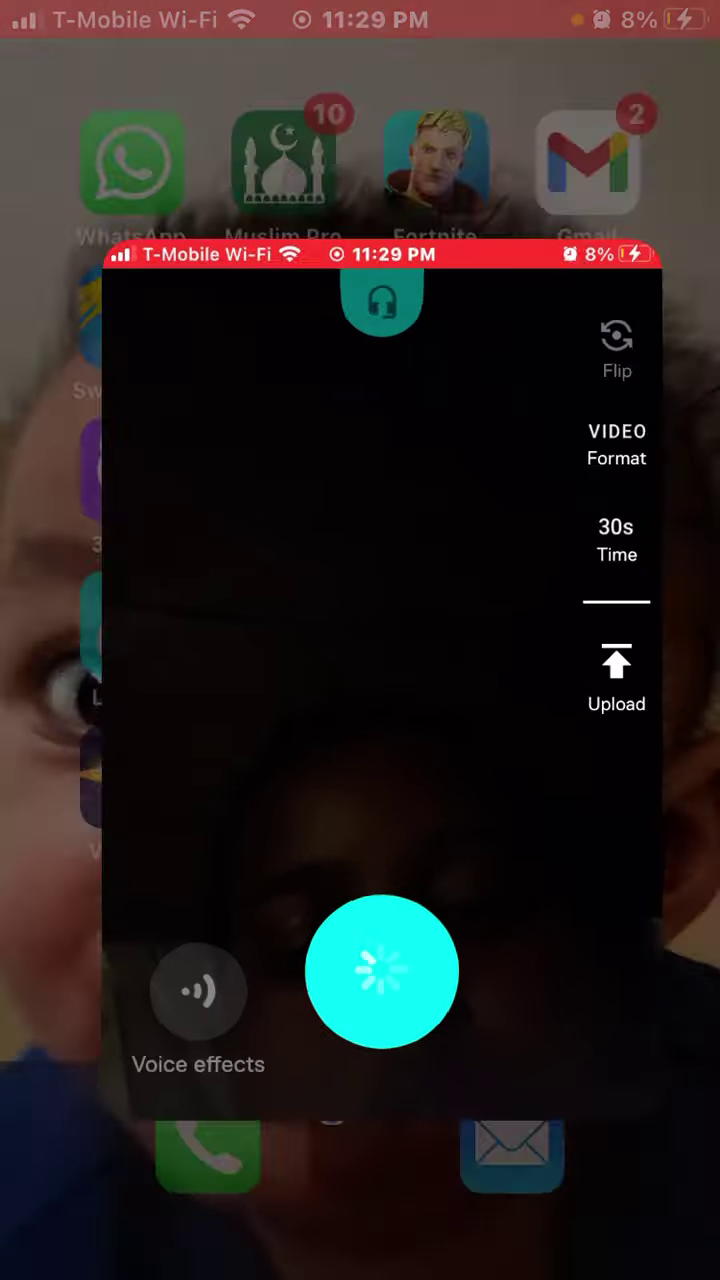
drag(200, 640, 600, 640)
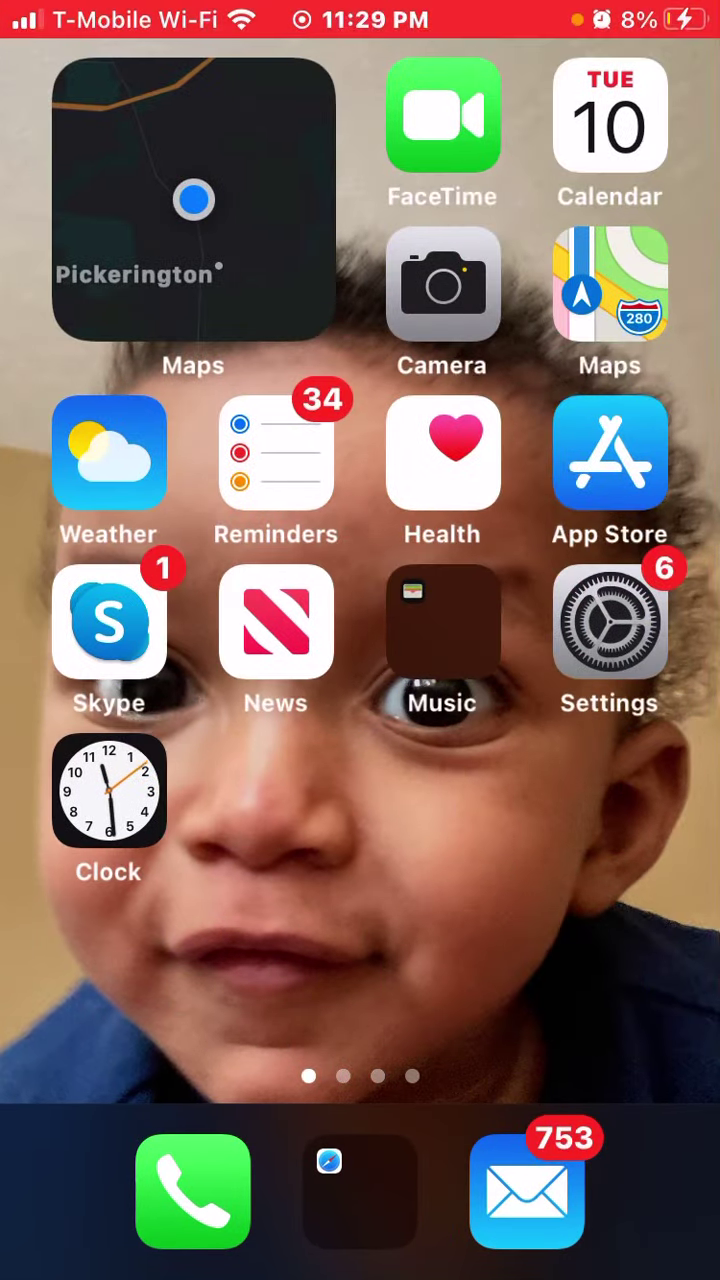
Step: Search the App Store for 'voice mod' and open Voicemod Clips from the results
click(610, 455)
click(88, 81)
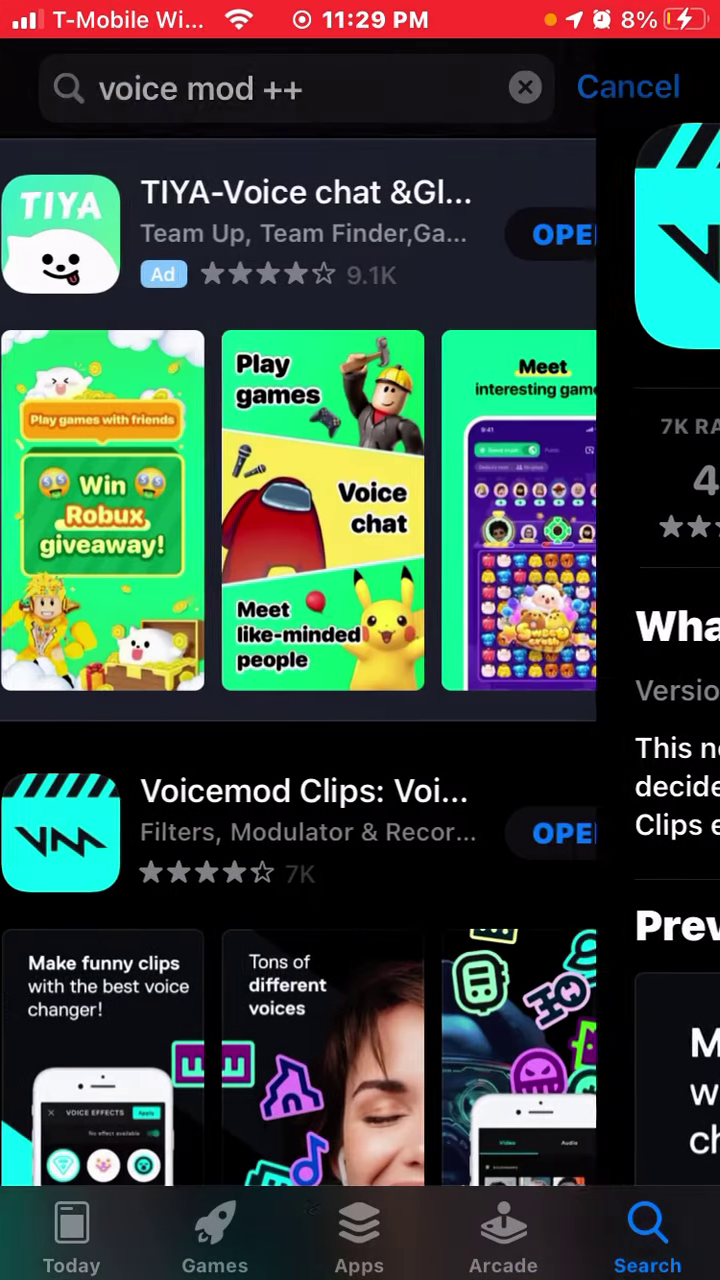
click(300, 88)
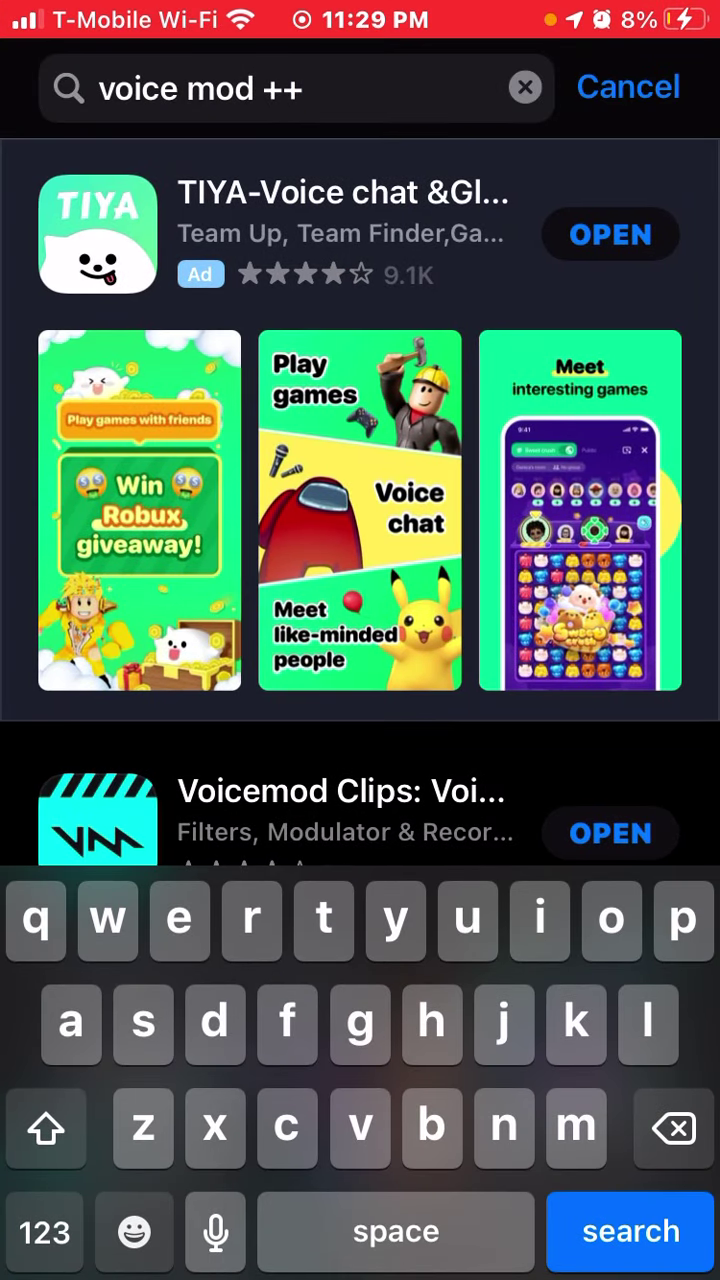
click(525, 87)
text(voice)
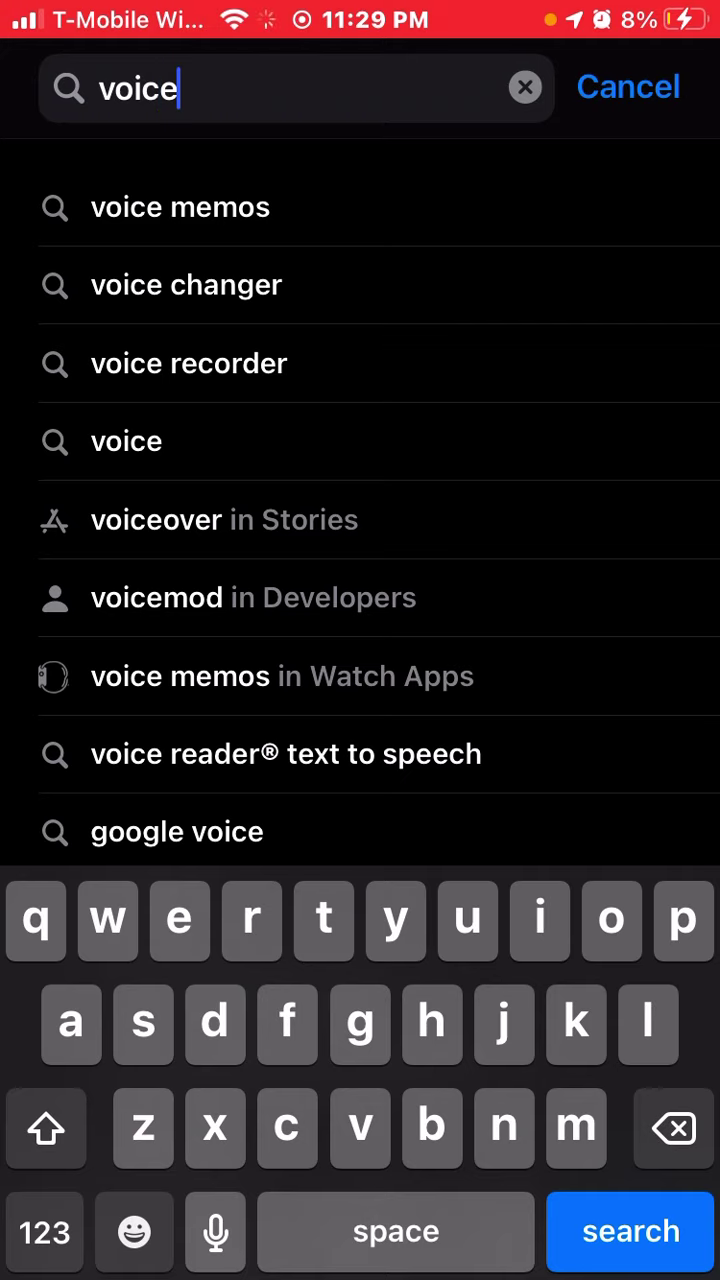
text( mod)
key(Return)
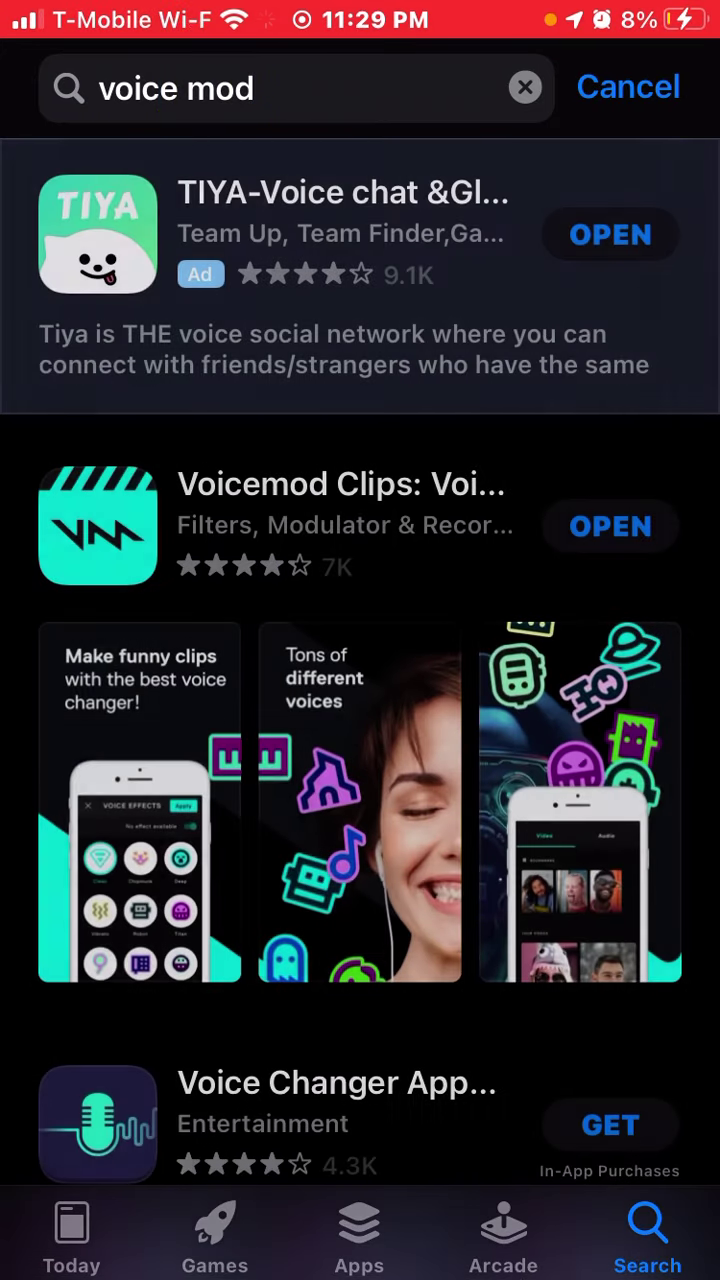
click(610, 526)
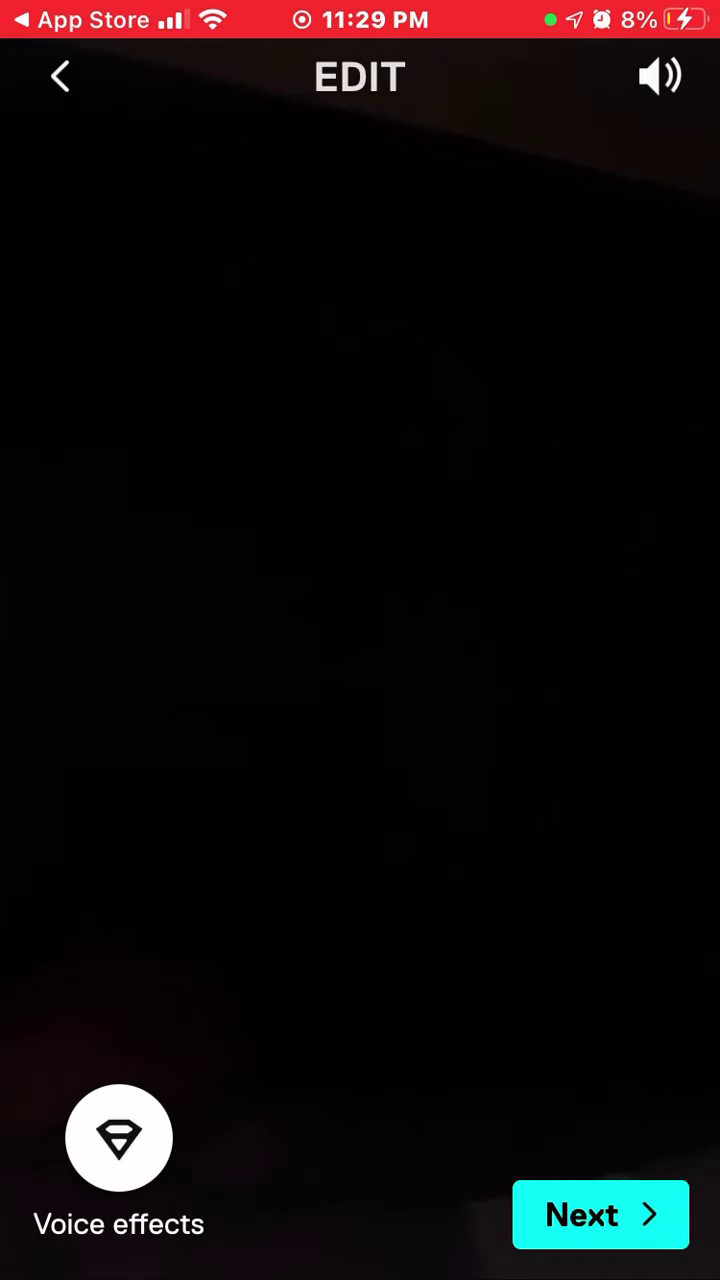
Step: Show the clip's voice effects and preview Magic Chords and Baby
click(119, 1138)
drag(420, 1160, 250, 1160)
drag(500, 1160, 170, 1160)
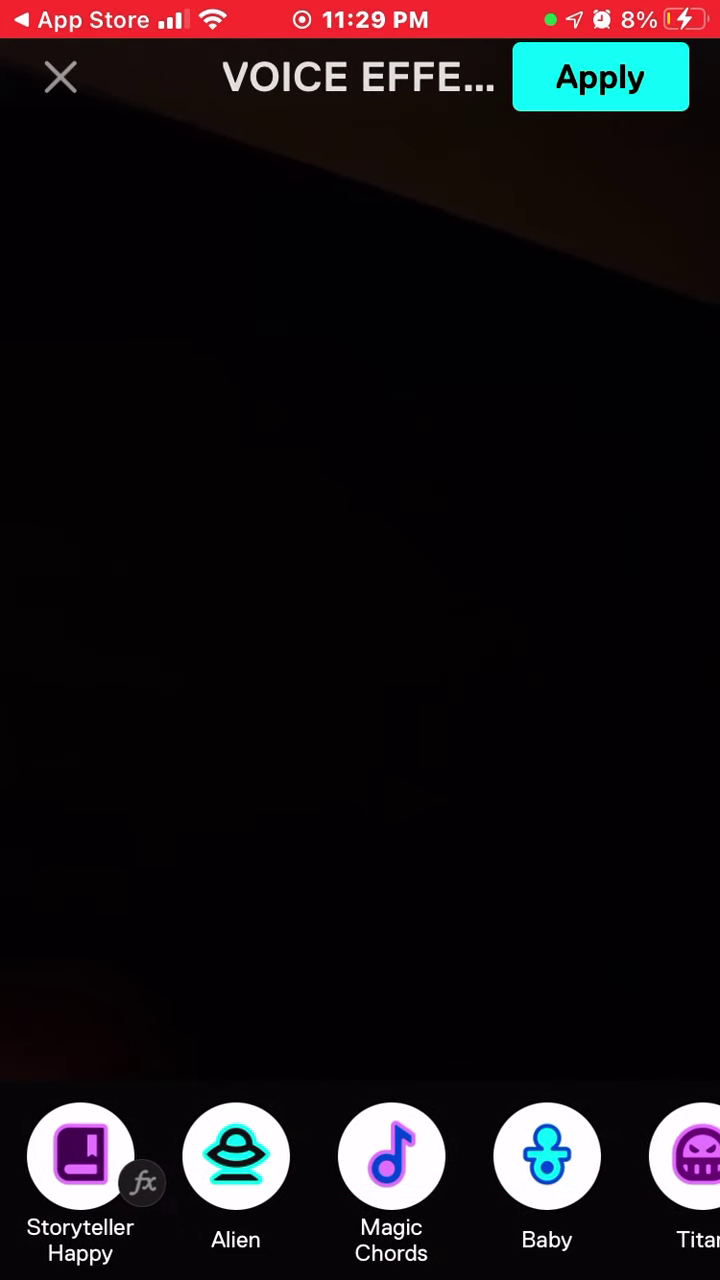
click(337, 1157)
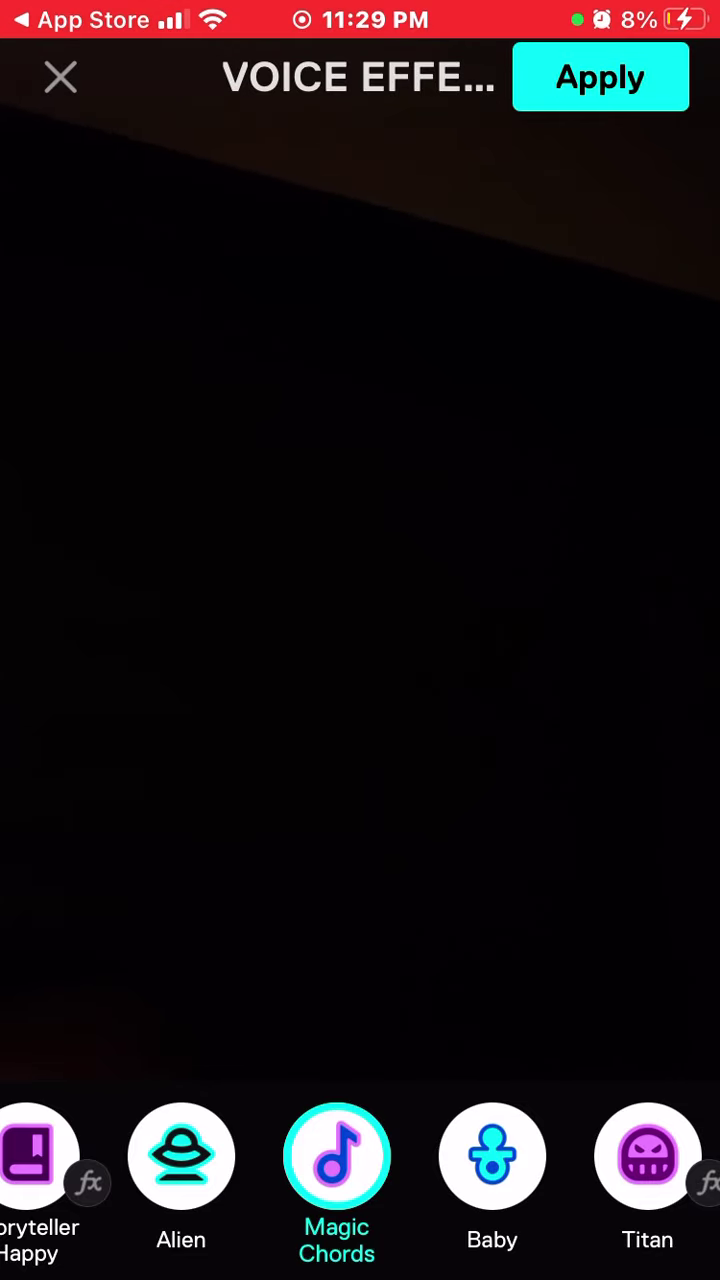
click(492, 1157)
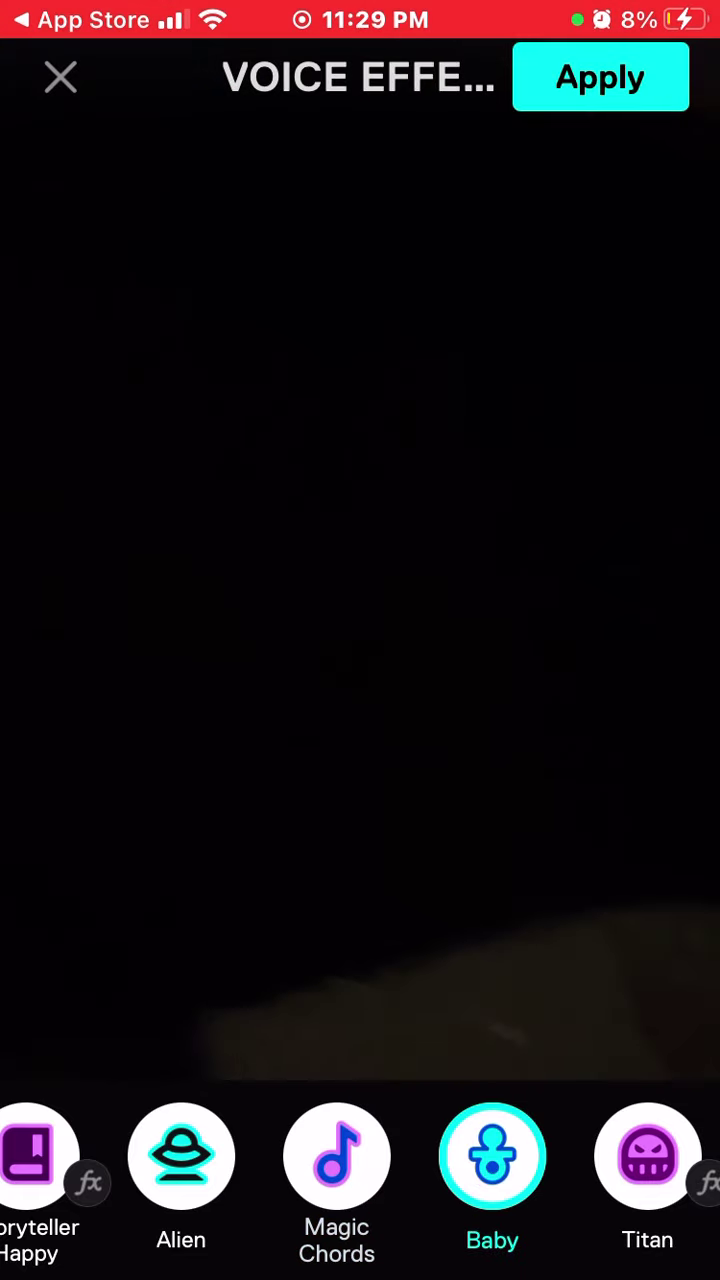
Step: Preview Storyteller Action, Drama and Happy, then settle on the Clean effect
drag(200, 1157, 520, 1157)
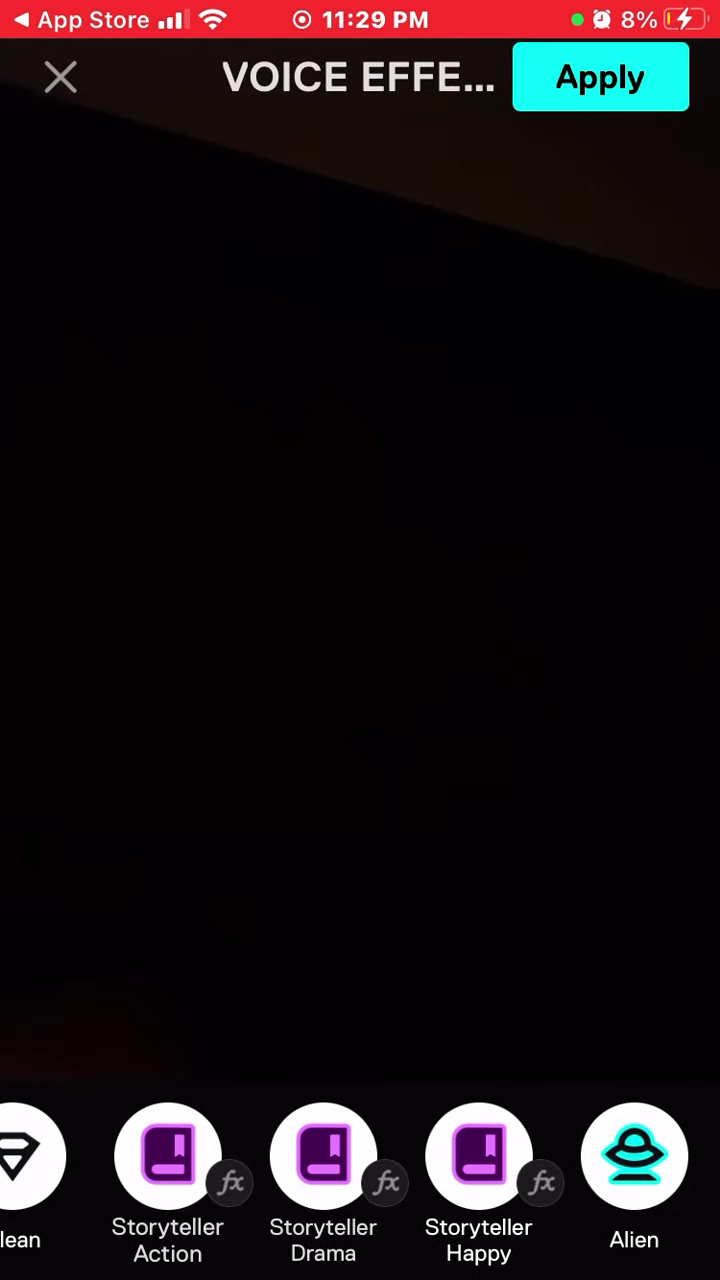
click(167, 1157)
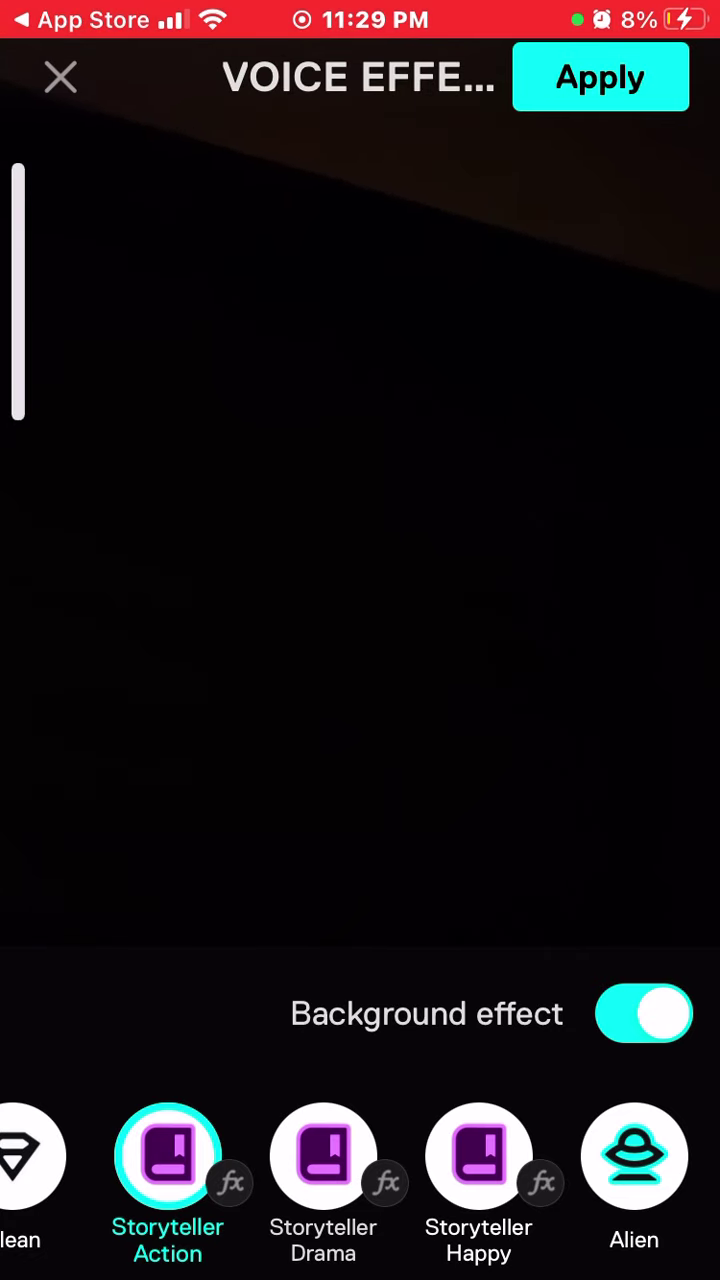
click(323, 1160)
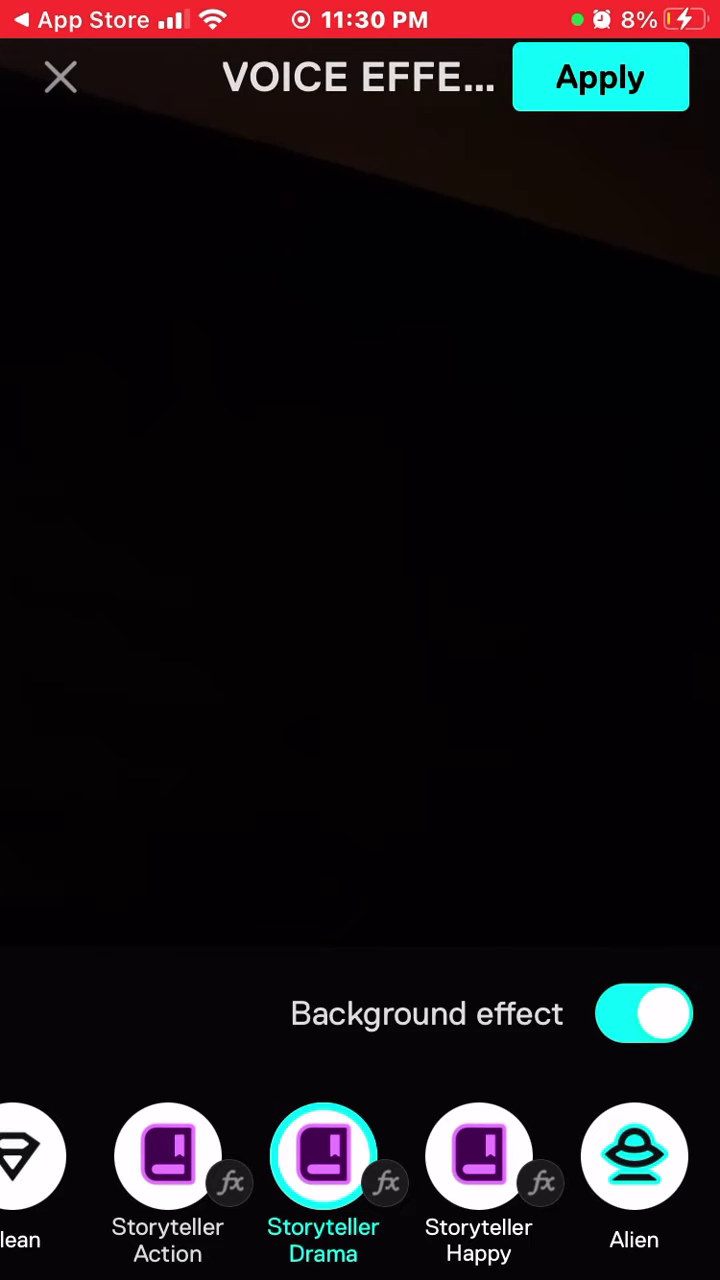
click(478, 1155)
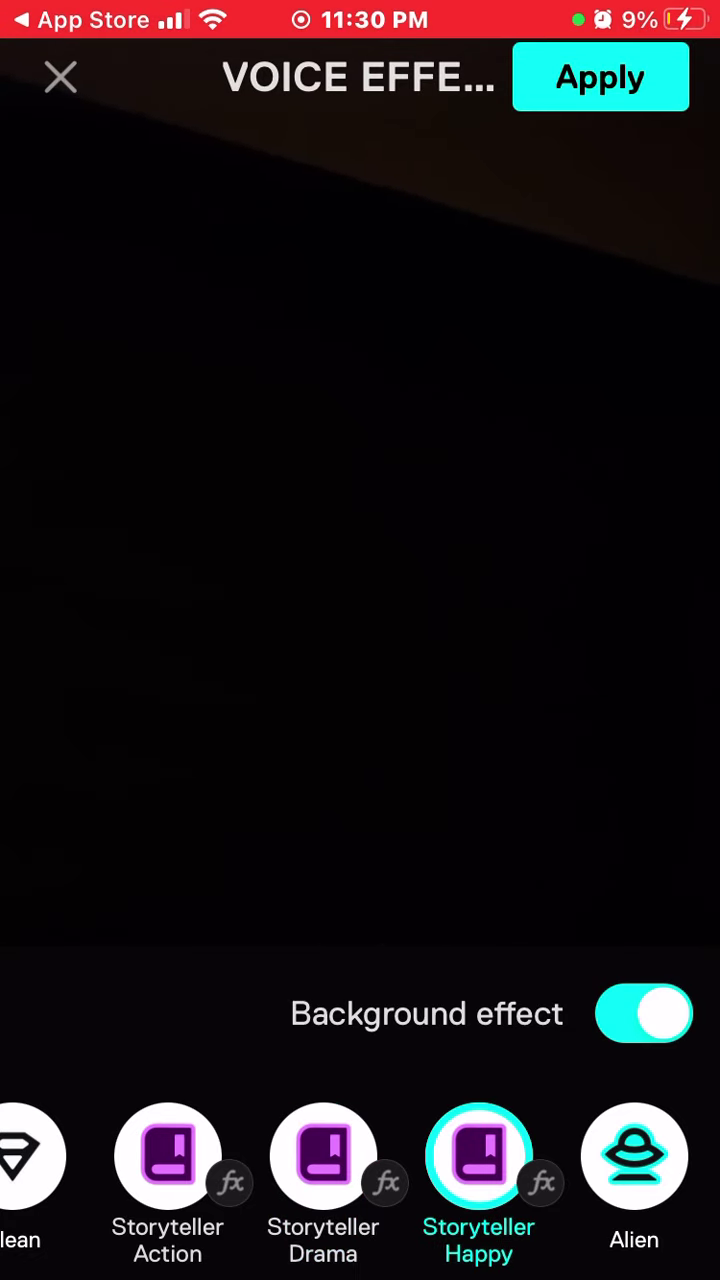
drag(300, 1155, 400, 1155)
click(35, 1155)
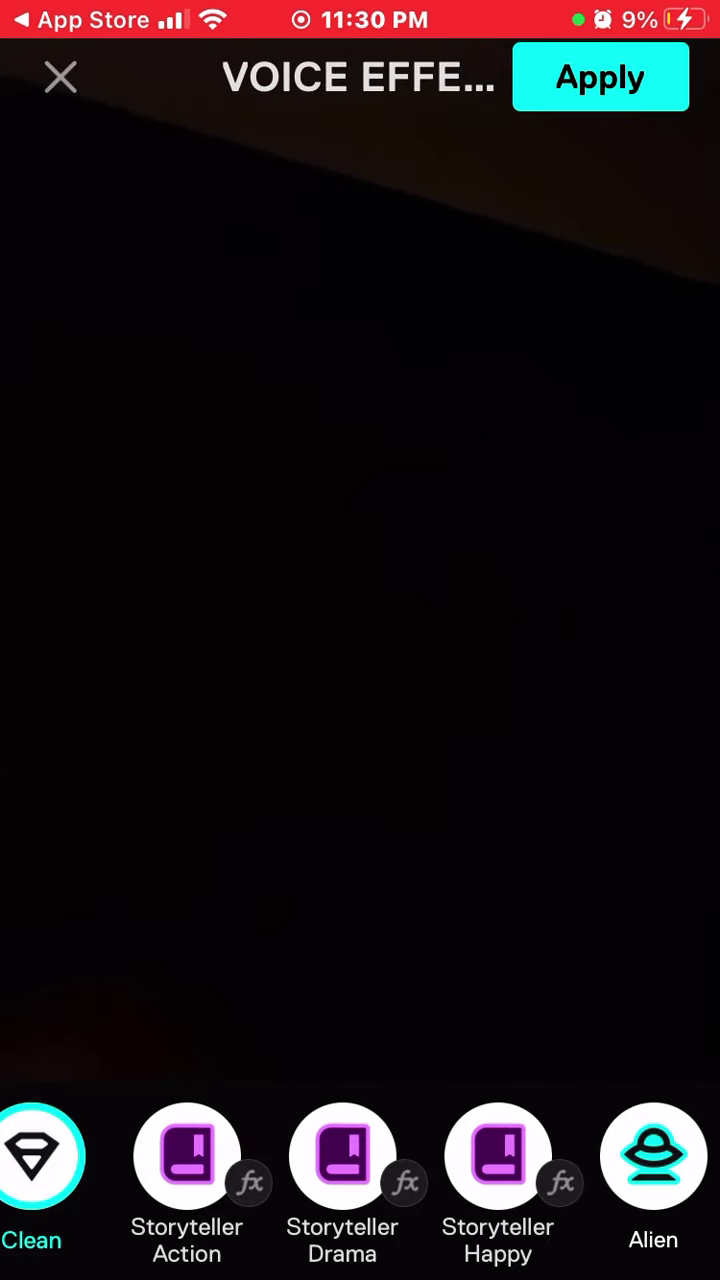
Step: Preview the Alien, Chipmunk, Cool Tune and Echo voice effects
click(653, 1155)
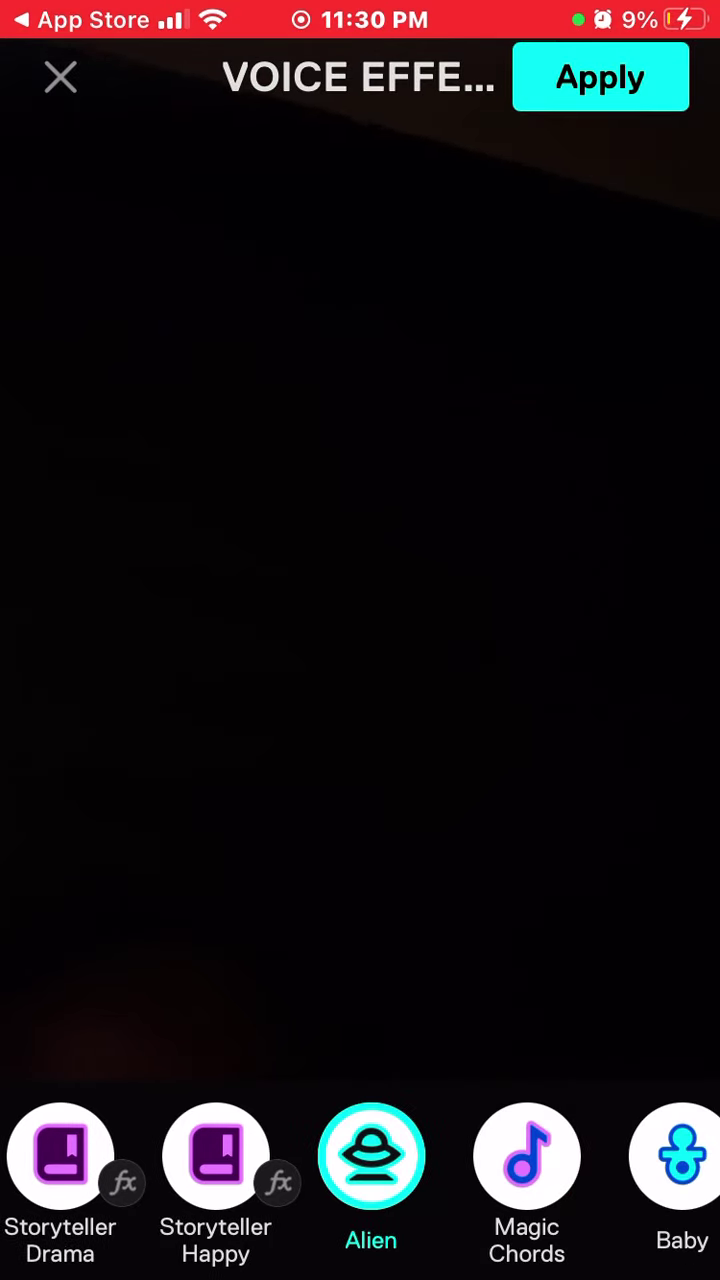
drag(500, 1155, 260, 1155)
drag(600, 1155, 100, 1155)
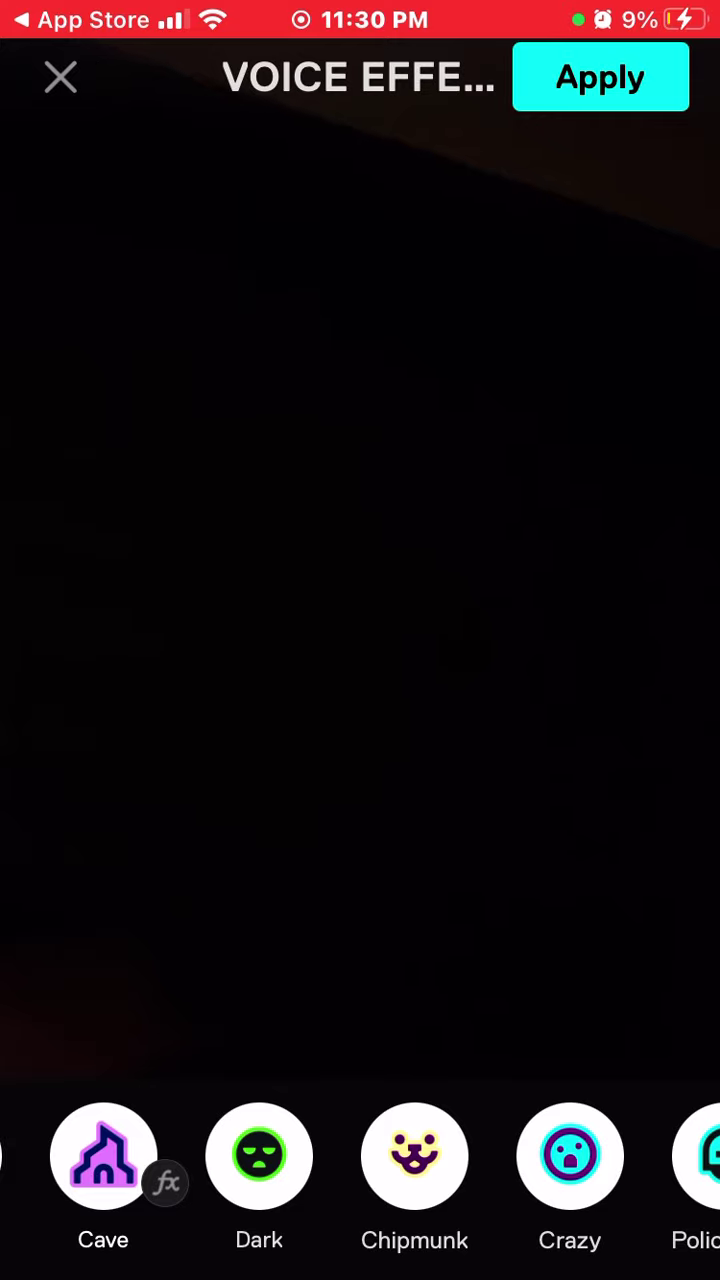
click(414, 1155)
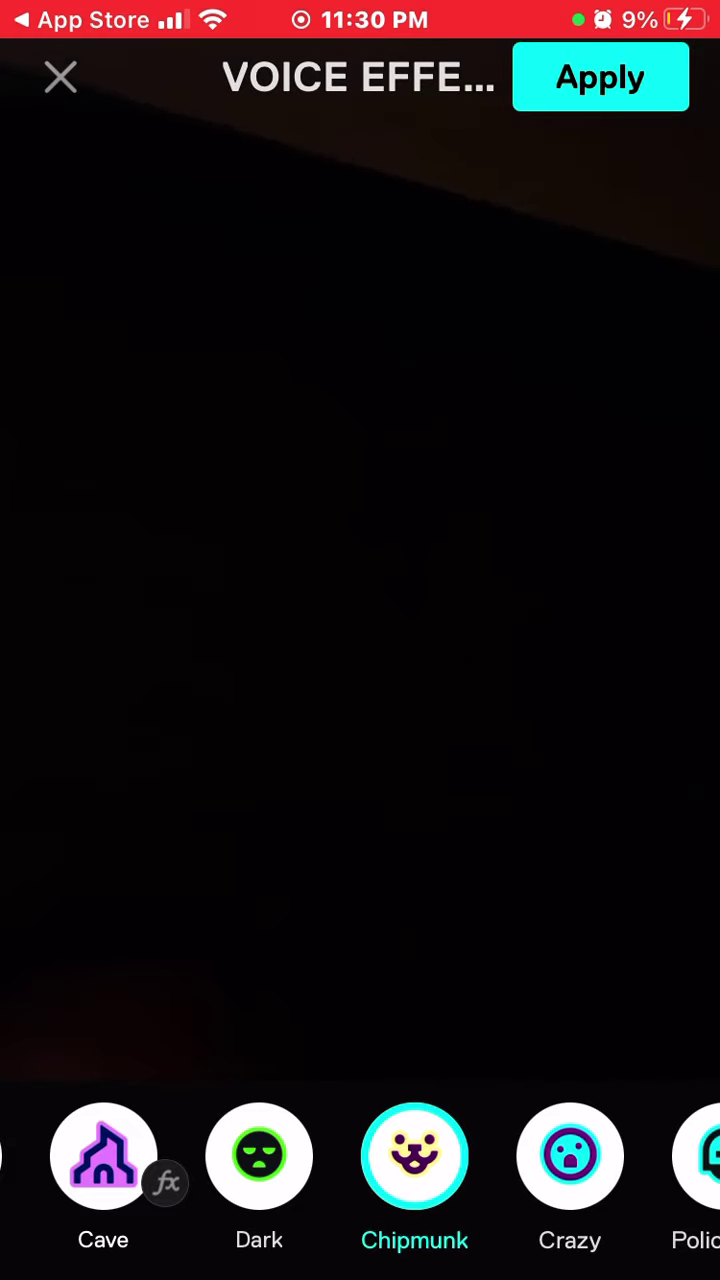
drag(500, 1155, 160, 1155)
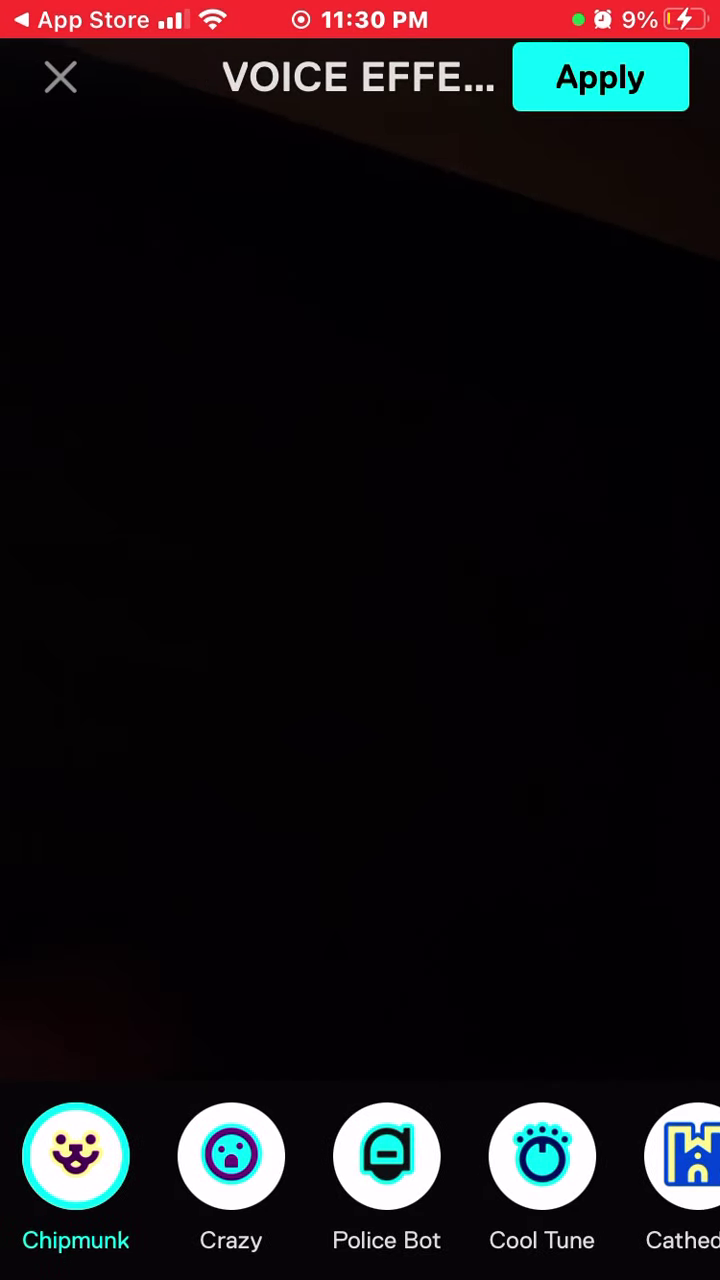
drag(500, 1155, 345, 1155)
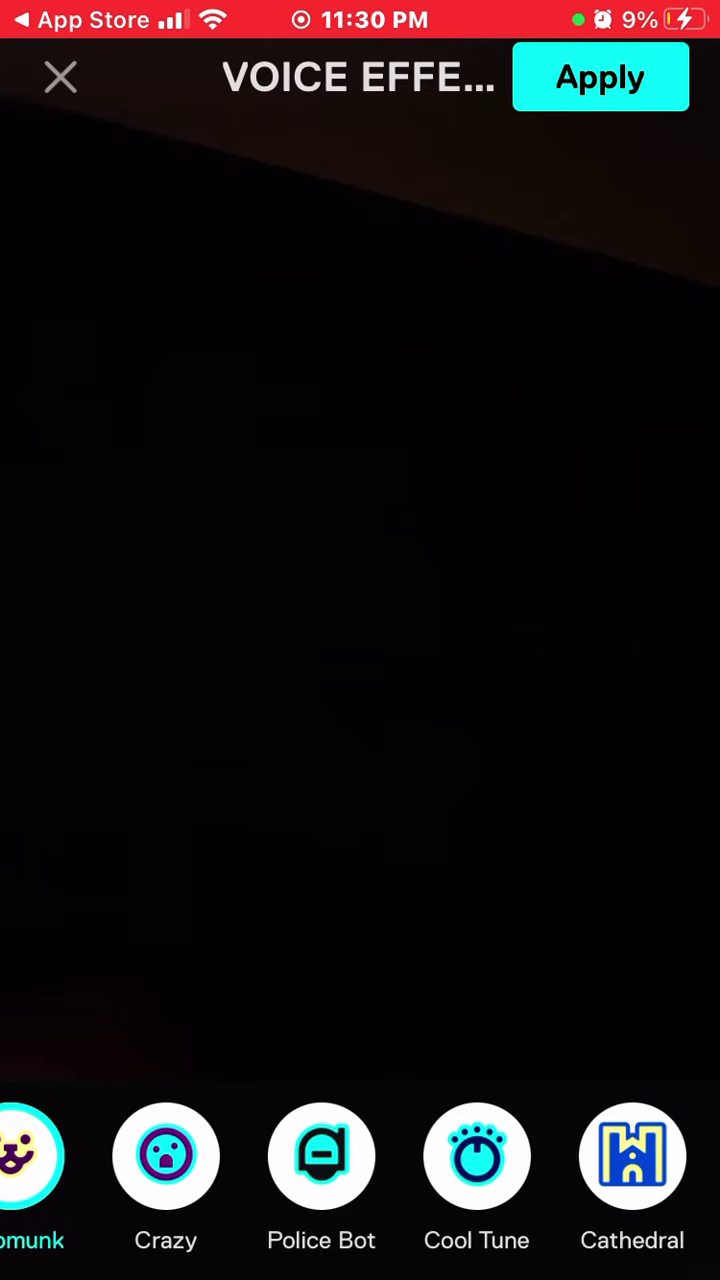
click(386, 1155)
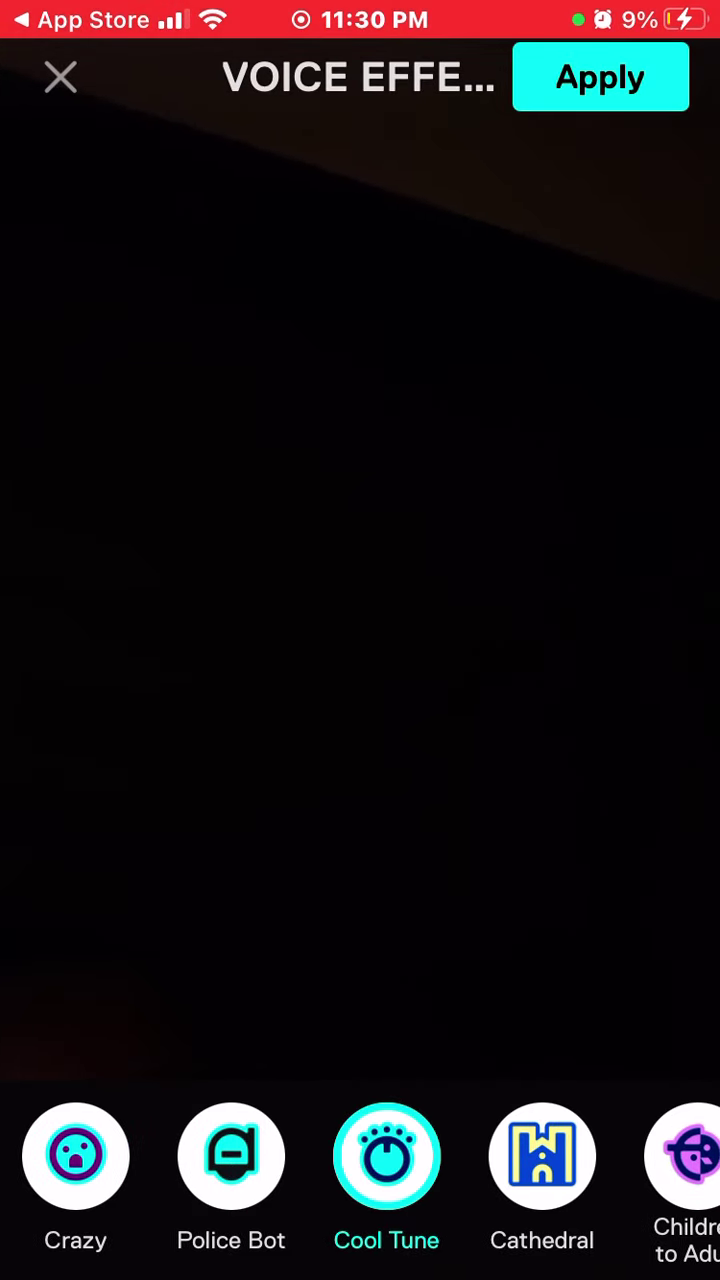
drag(550, 1155, 230, 1155)
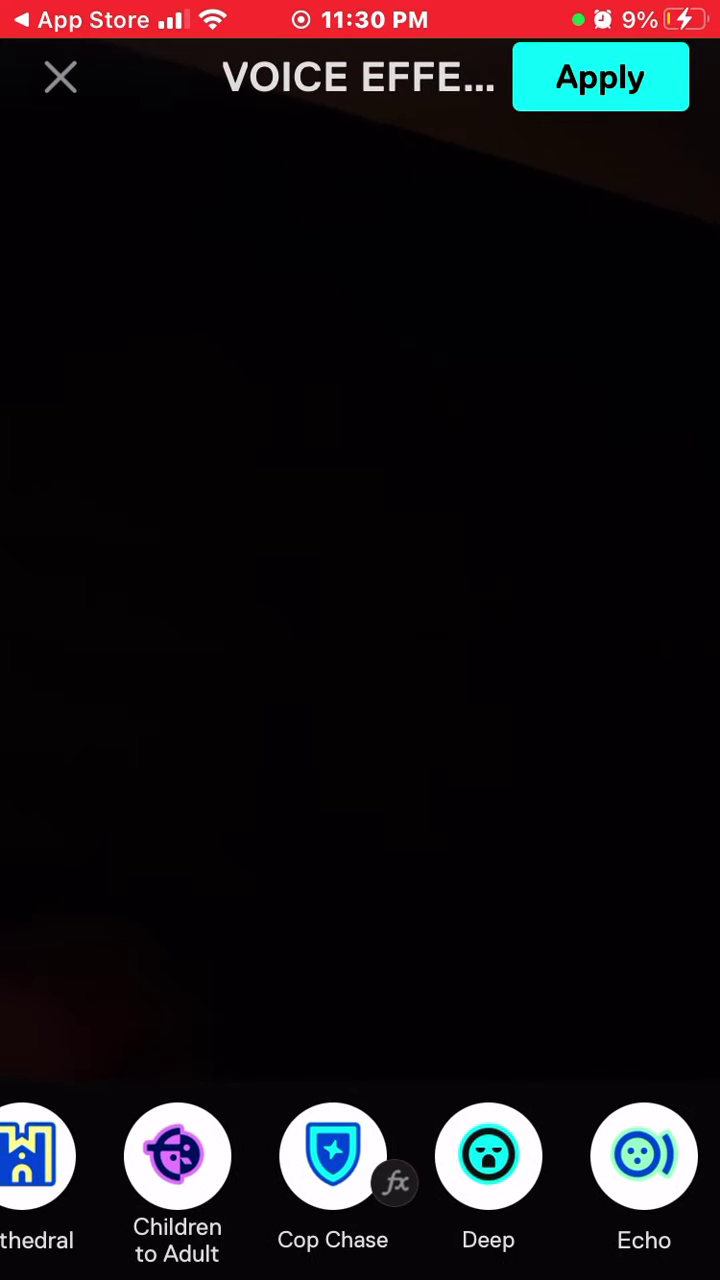
click(644, 1155)
Step: Preview Chipmunk again, then Titan, and finish on the Blocks effect
drag(200, 1155, 570, 1155)
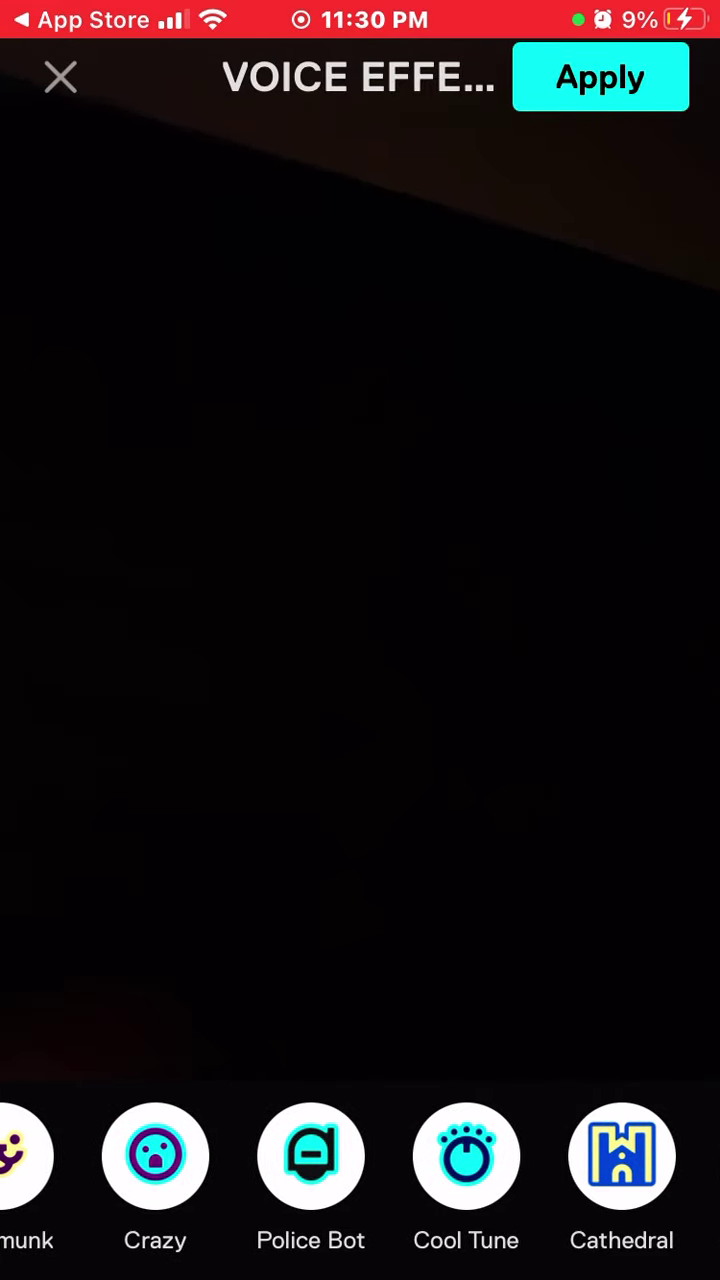
drag(150, 1155, 500, 1155)
click(350, 1155)
drag(200, 1155, 502, 1155)
drag(150, 1155, 580, 1155)
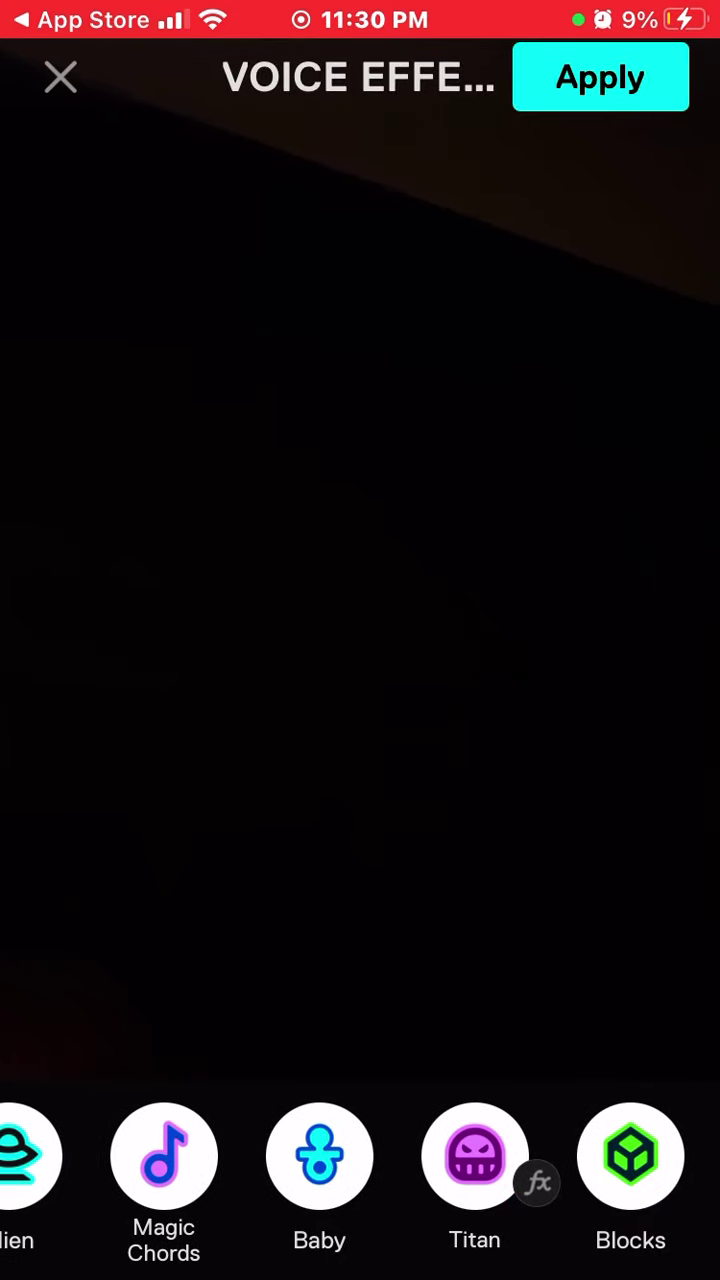
click(475, 1155)
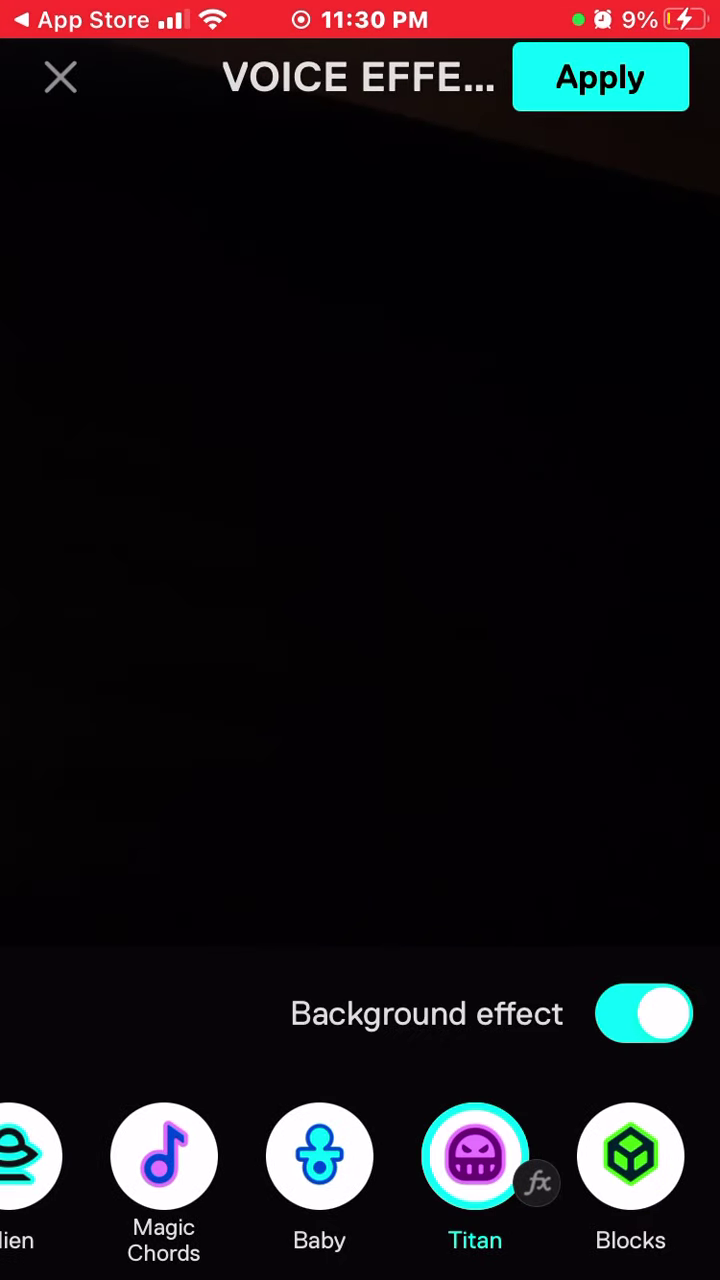
click(630, 1155)
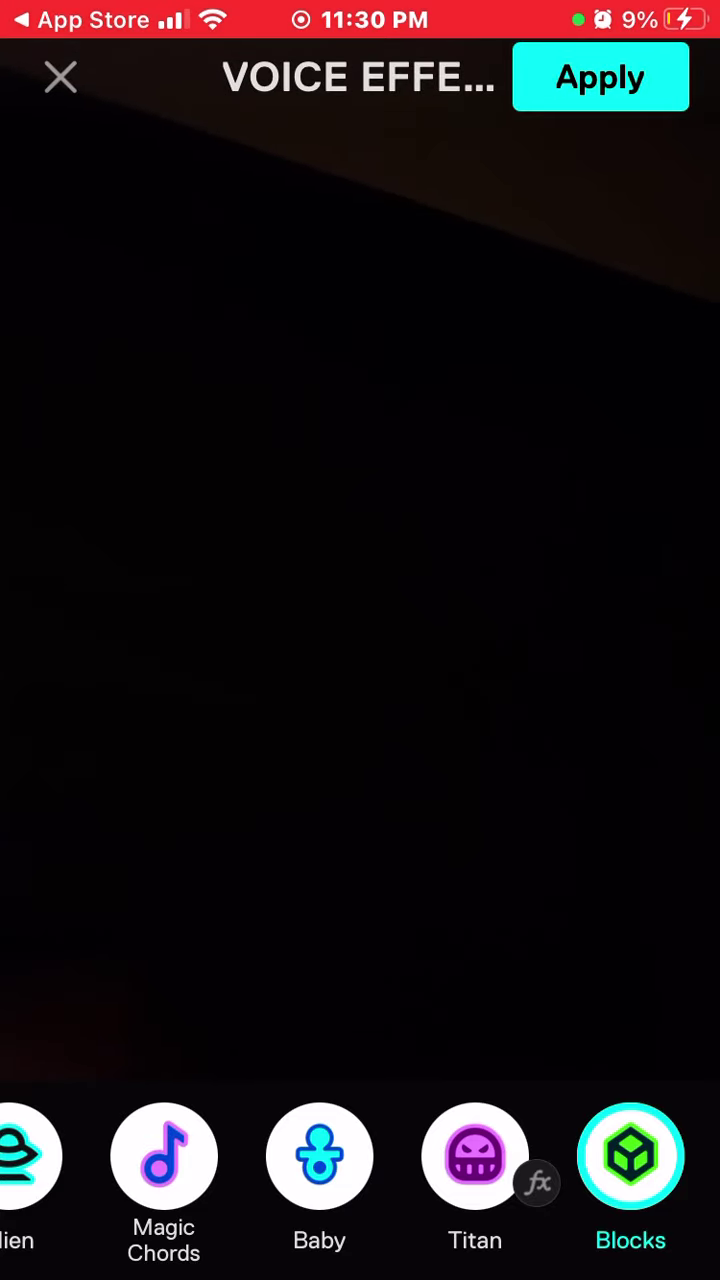
click(164, 1155)
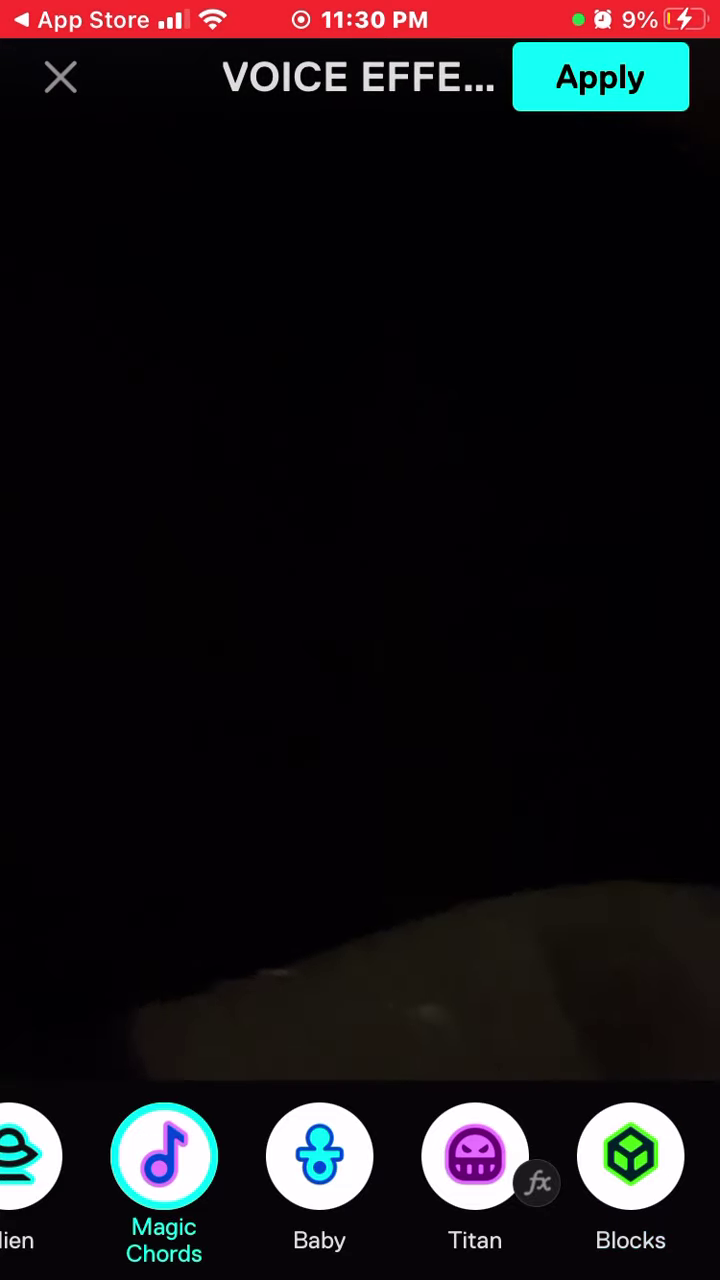
drag(250, 1160, 457, 1160)
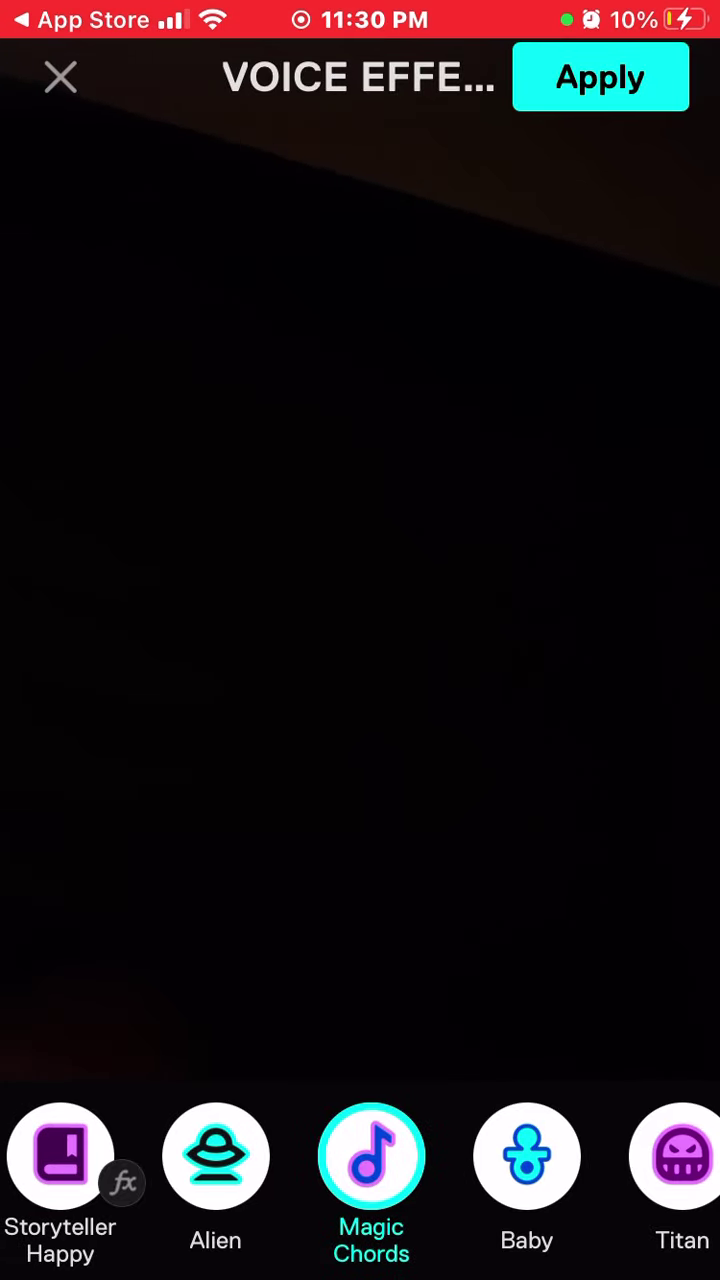
click(60, 1157)
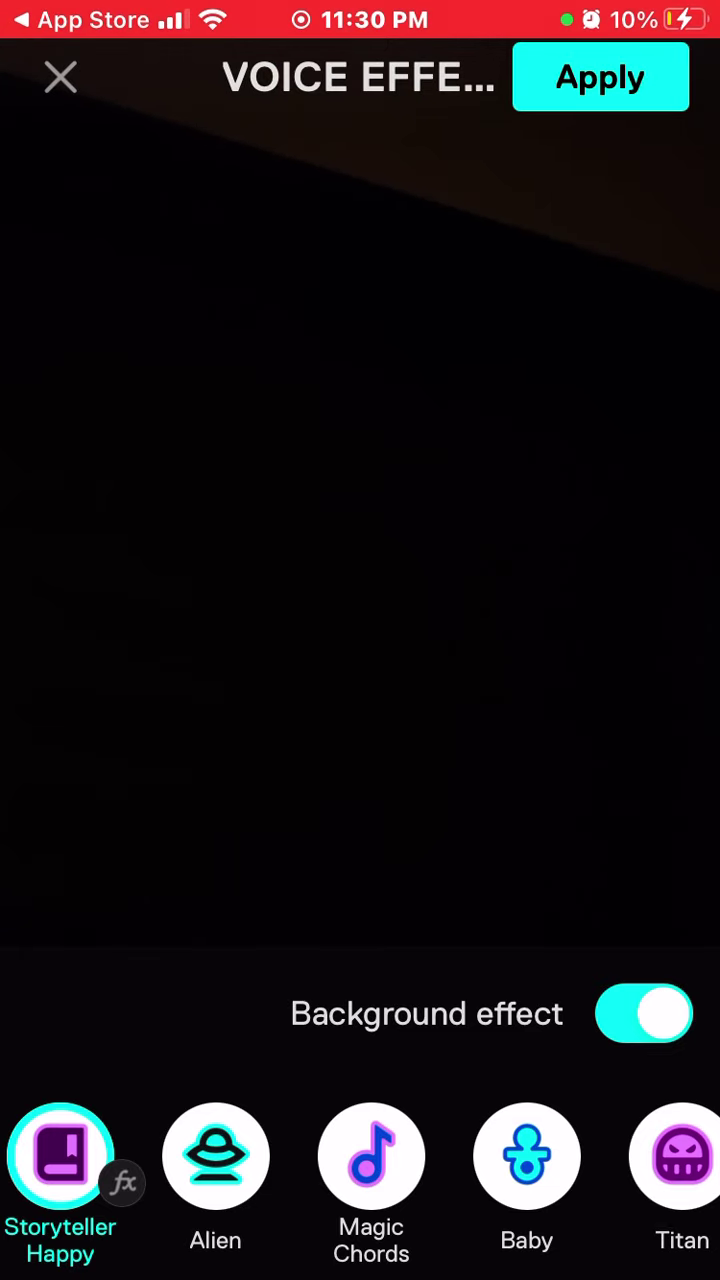
drag(300, 1157, 444, 1157)
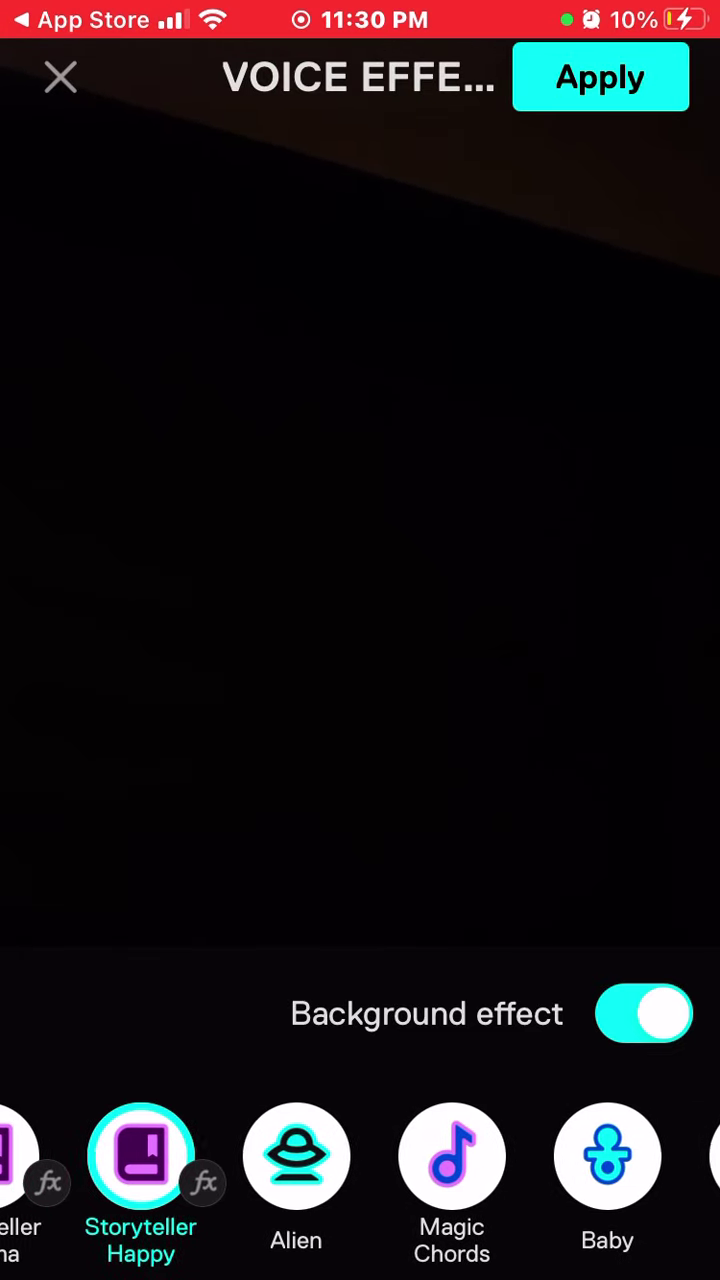
click(50, 1157)
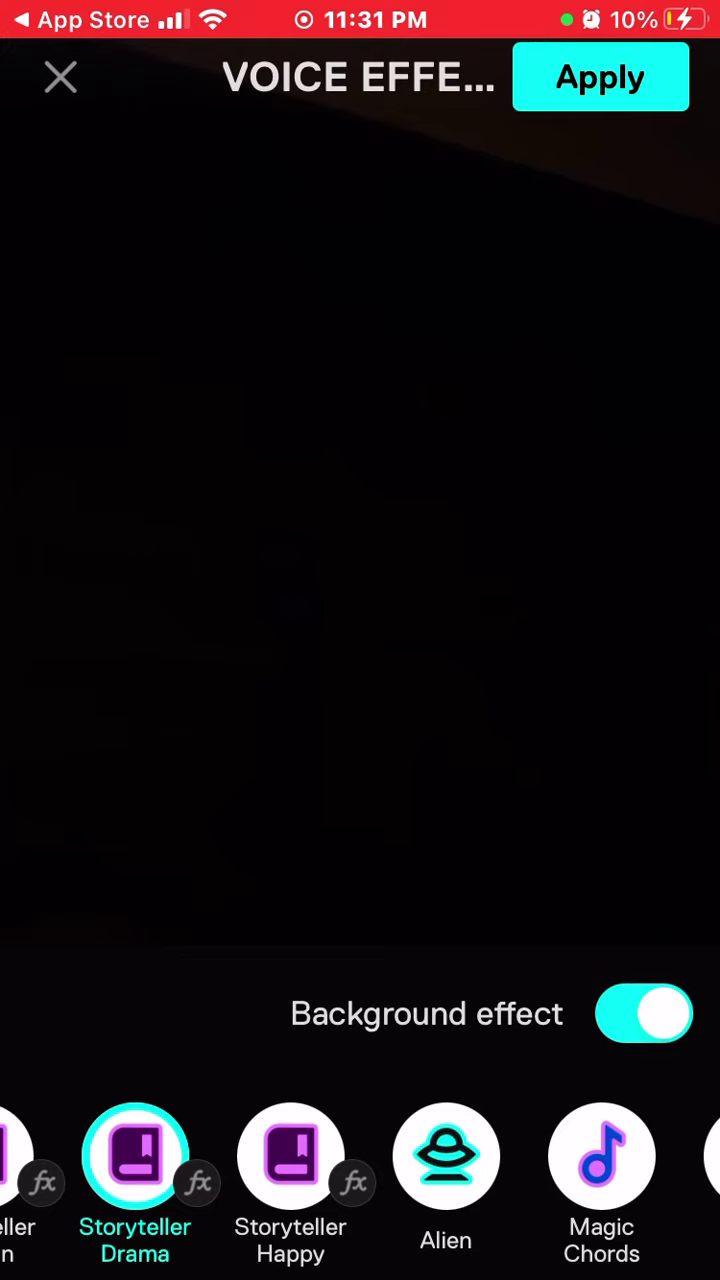
click(601, 1157)
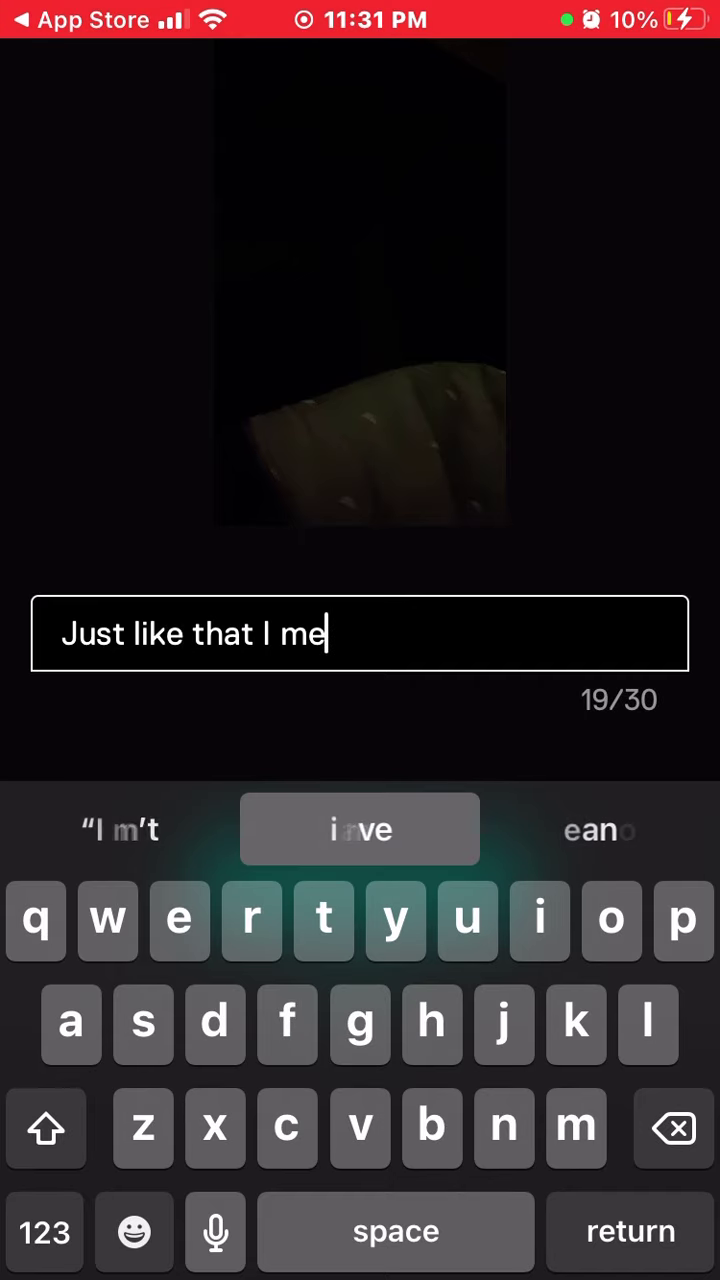
text(t u)
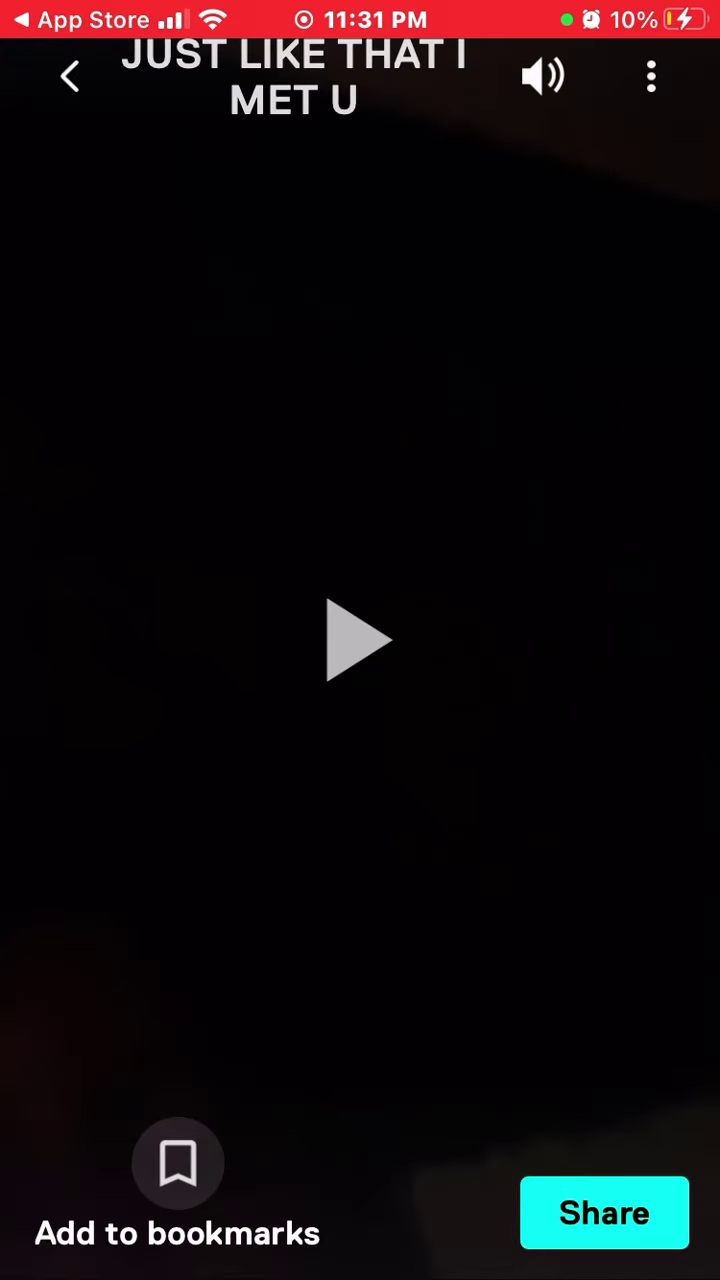
Step: Share the clip via Messages to the matching contact and send it
click(604, 1212)
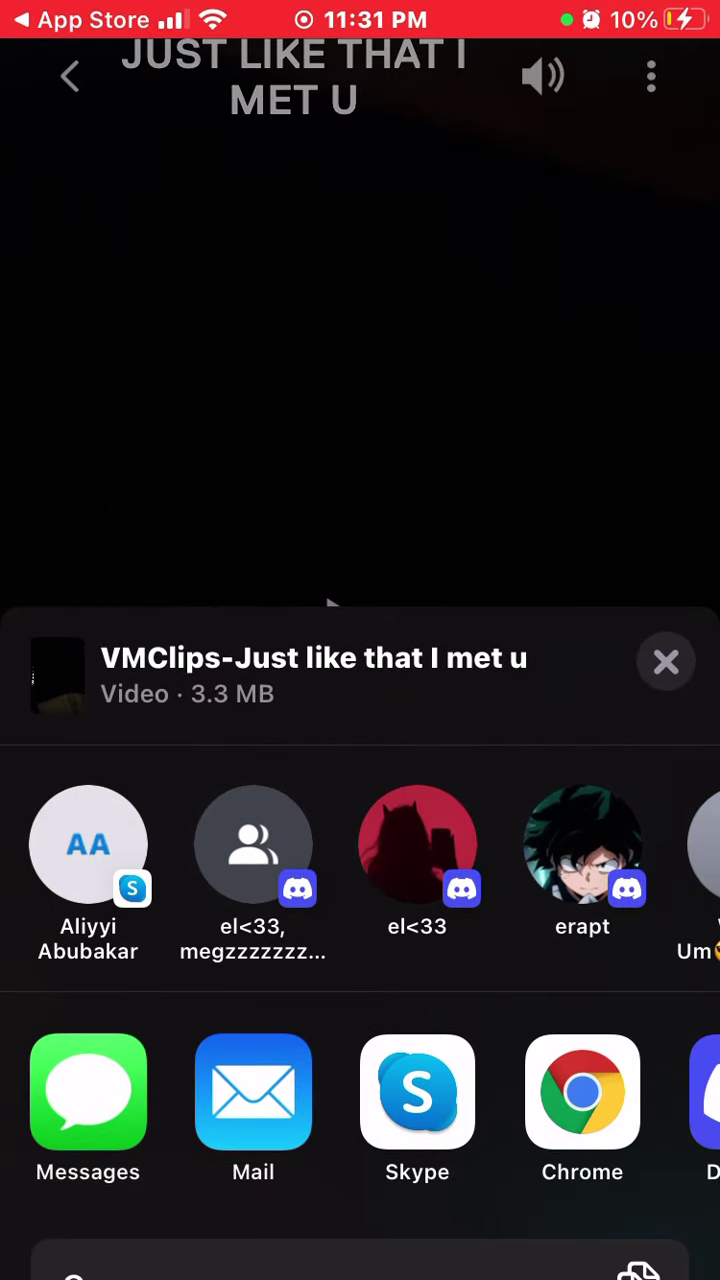
click(87, 1092)
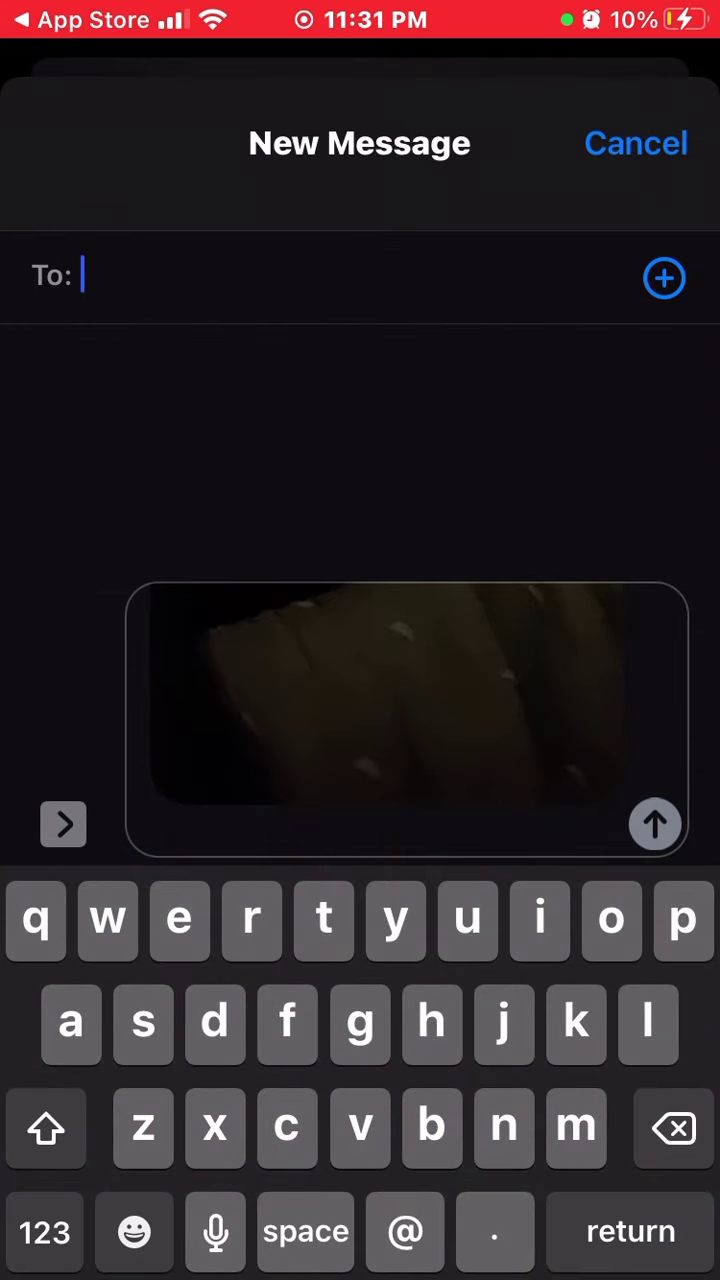
text(webo)
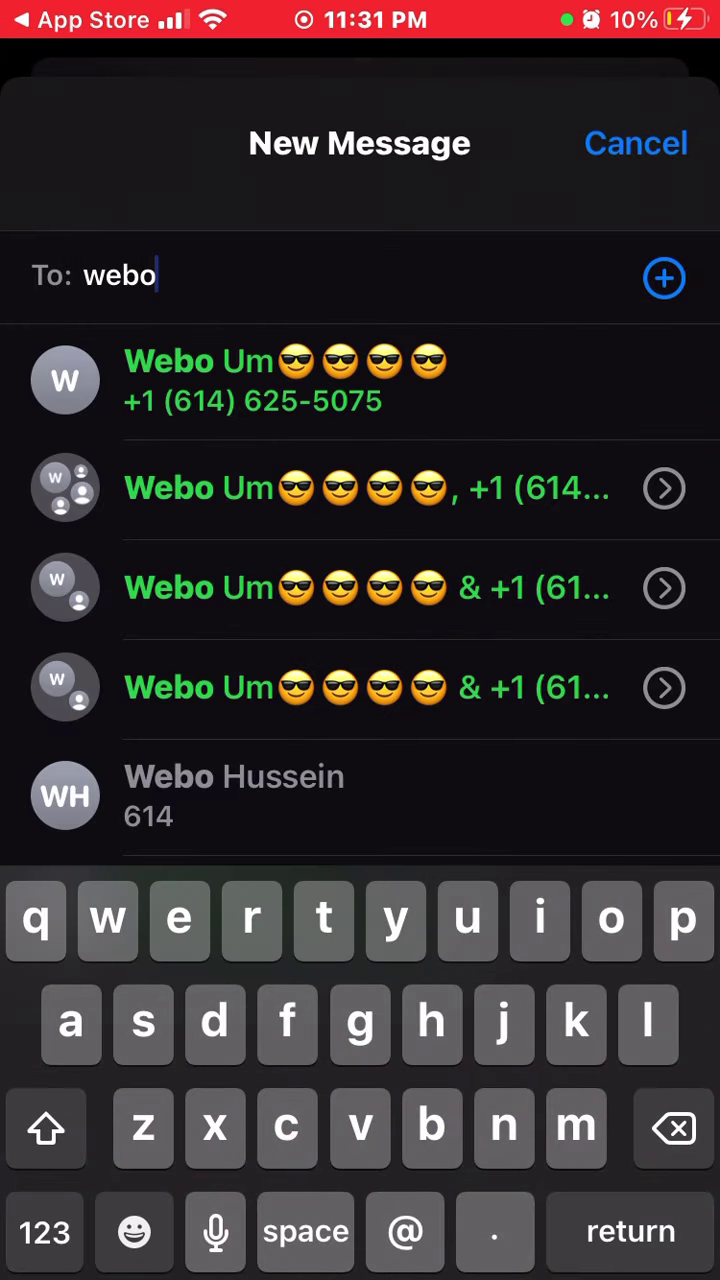
click(285, 380)
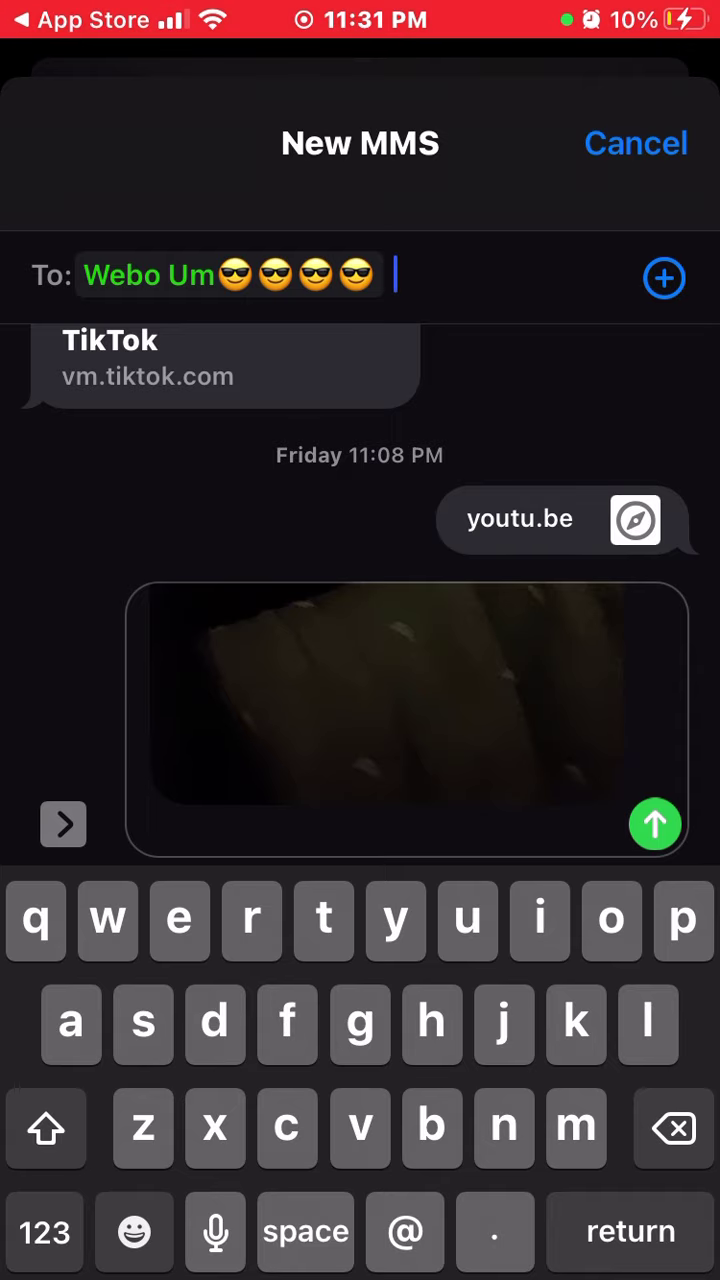
click(655, 823)
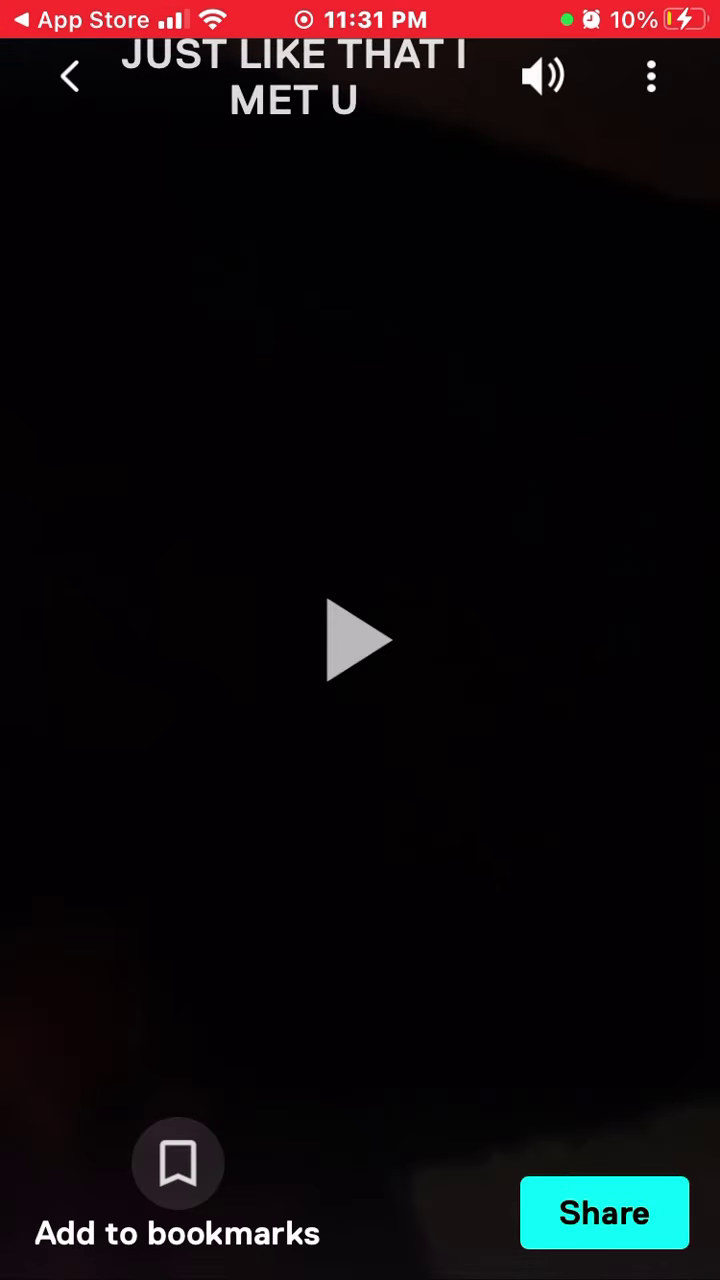